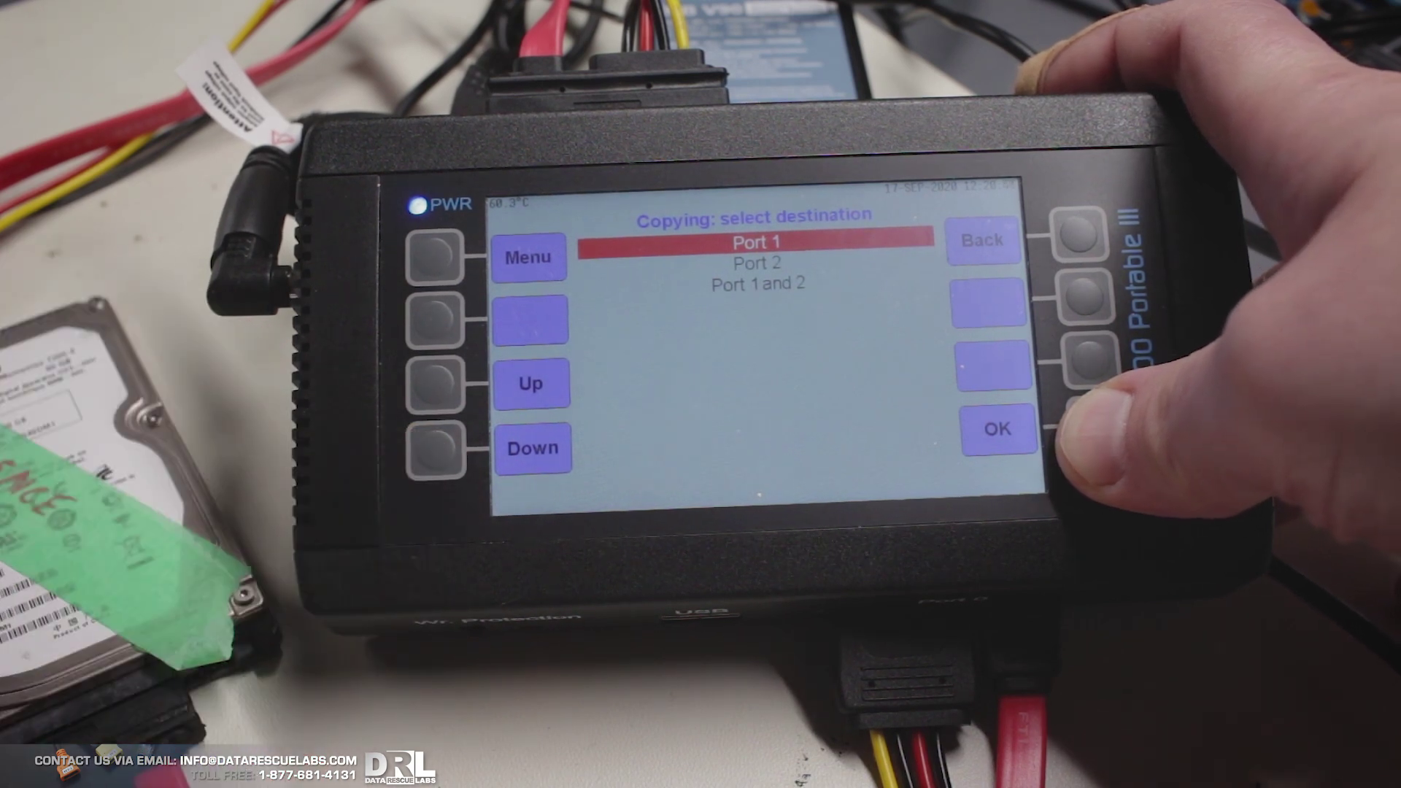
# Step: Set Port 1 as the destination, choose MD5 hashing, and start the 80 GB copy
pyautogui.click(1087, 427)
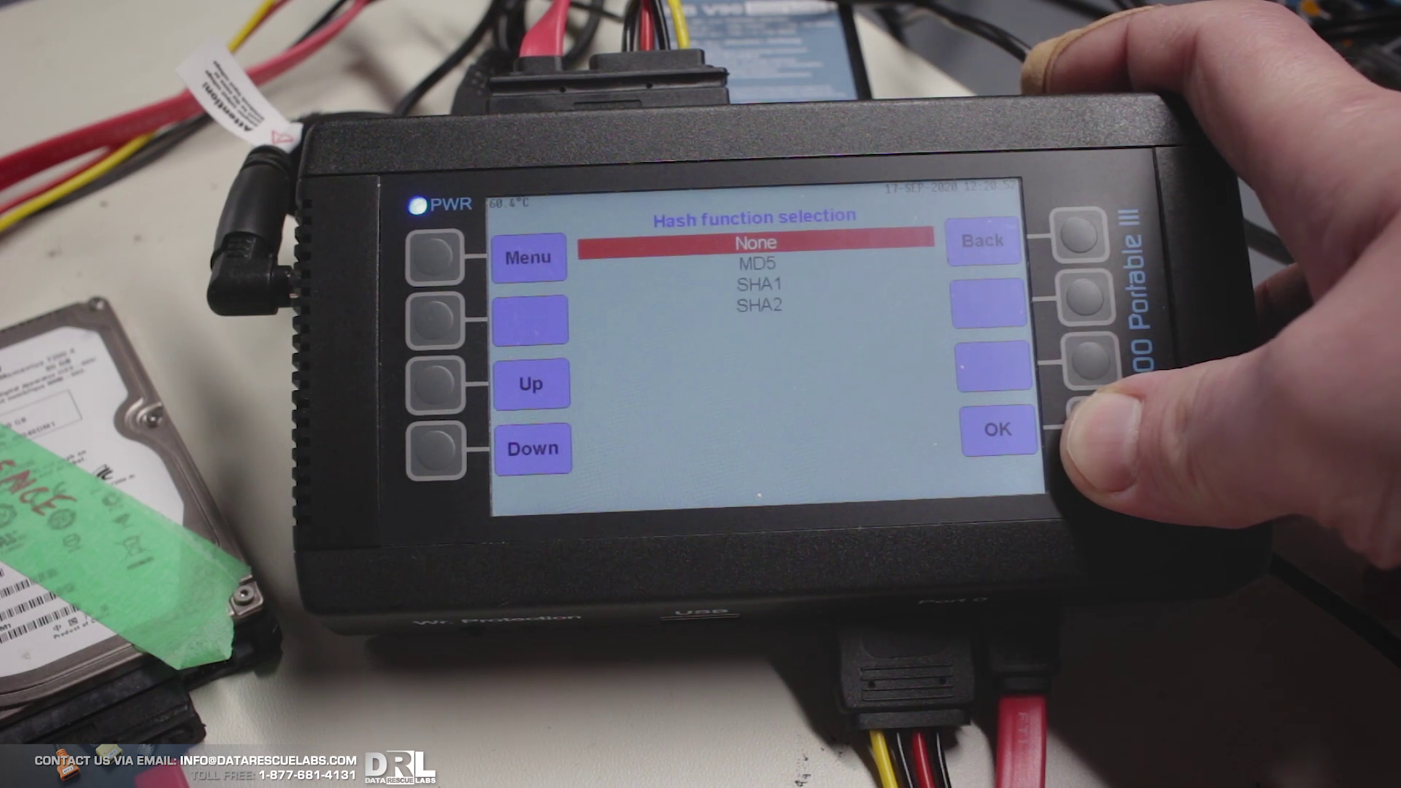
pyautogui.click(436, 448)
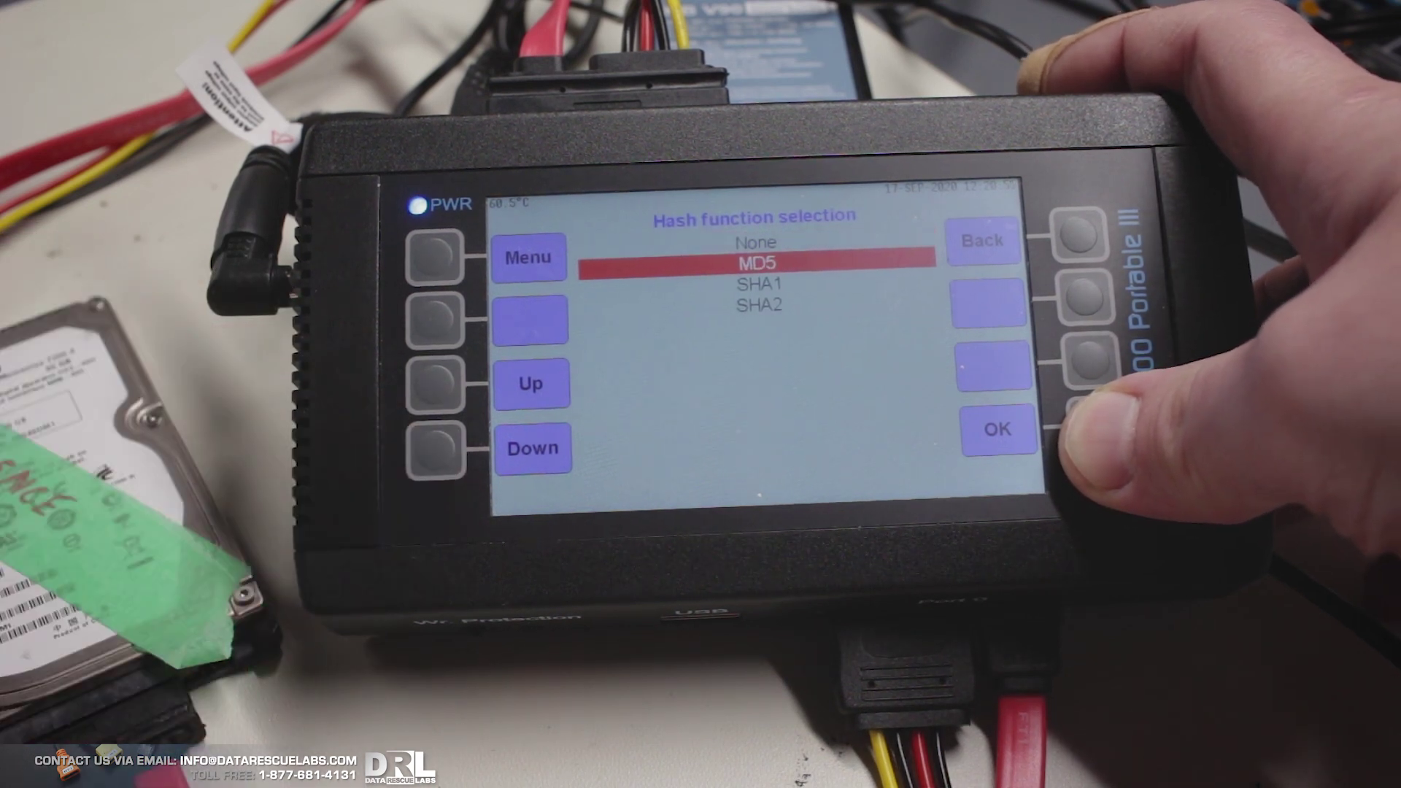
pyautogui.click(1088, 427)
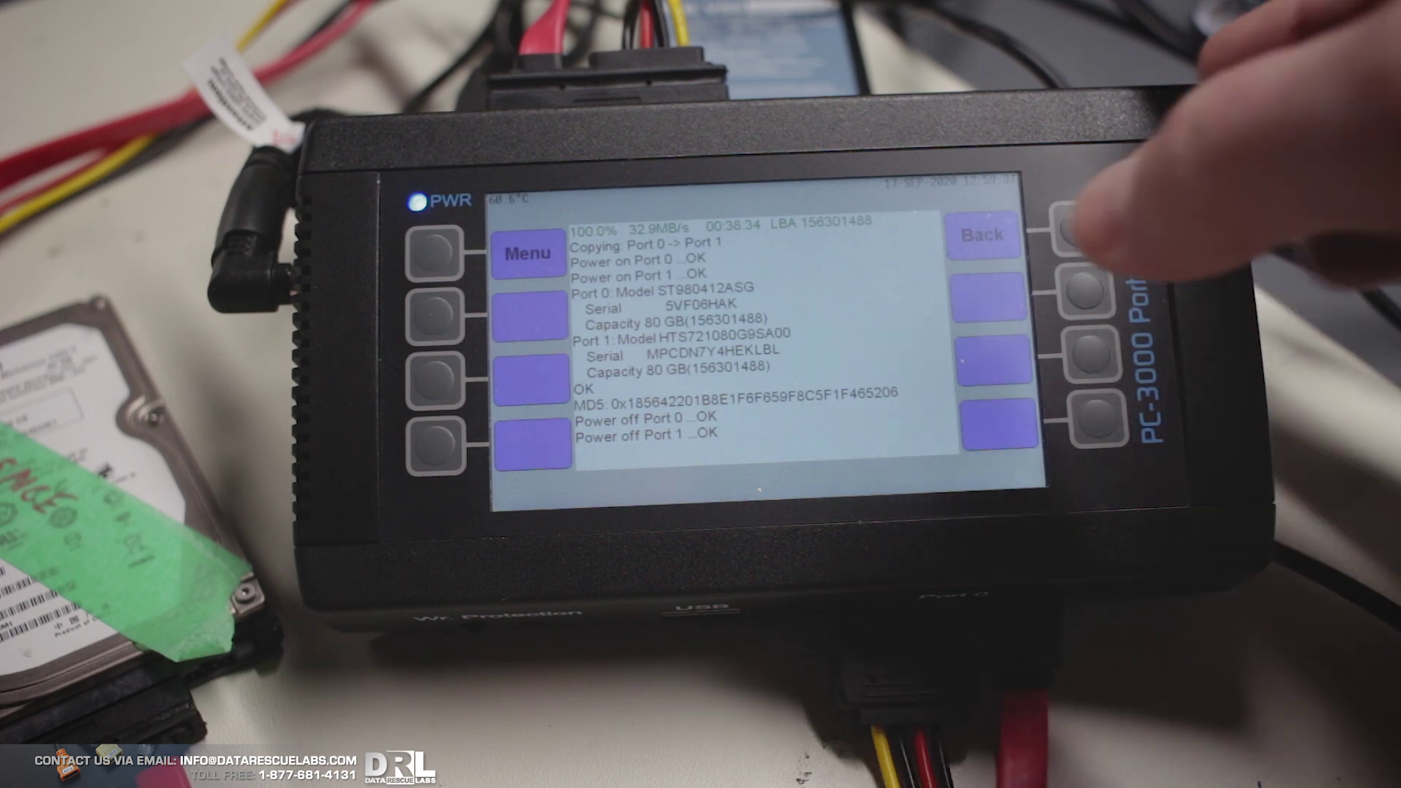
# Step: Back out of the completed copy report to the PC-3000 main menu
pyautogui.click(1066, 232)
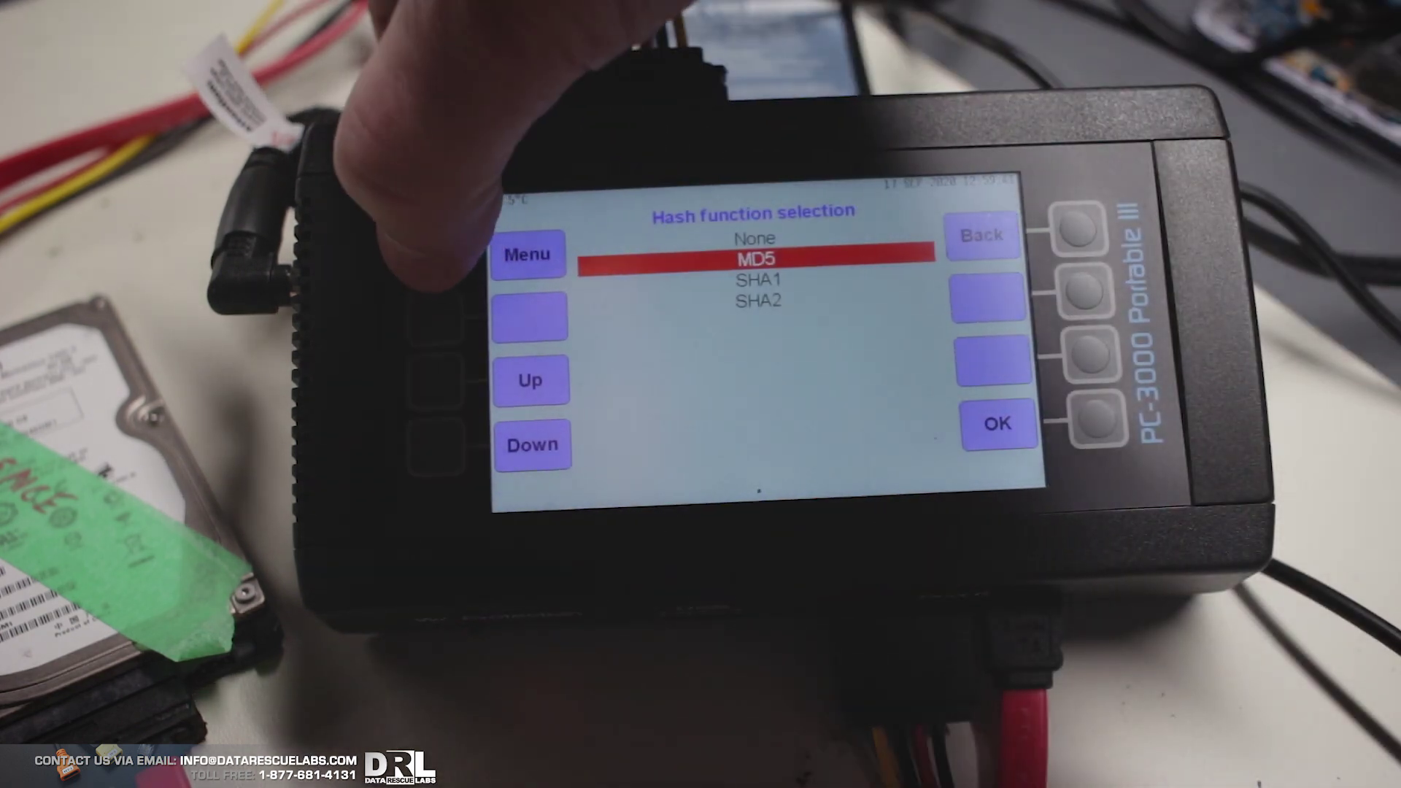
pyautogui.click(435, 253)
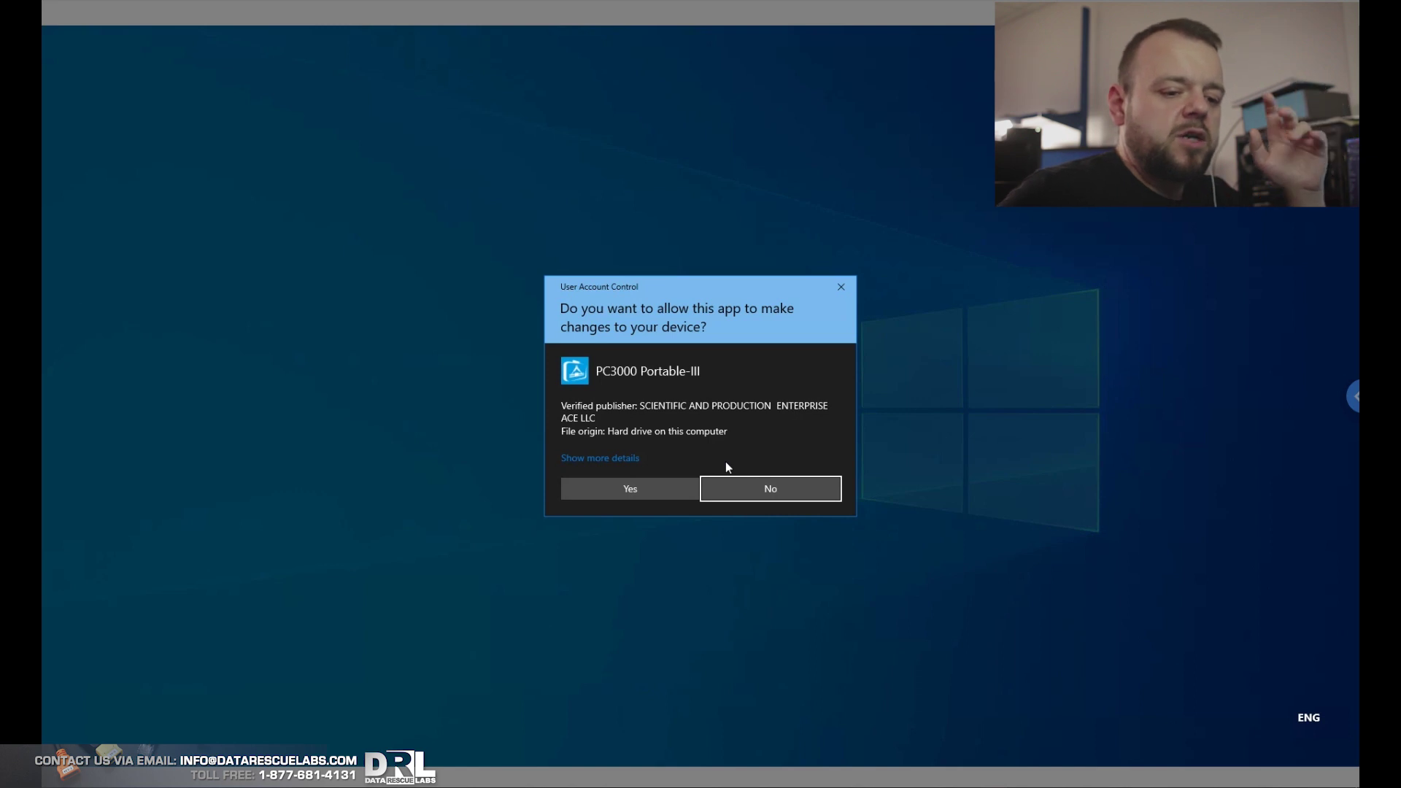
# Step: Launch the PC-3000 app with Port 0 as source, open the standalone-mode log, and select the latest copy's MD5
pyautogui.click(625, 487)
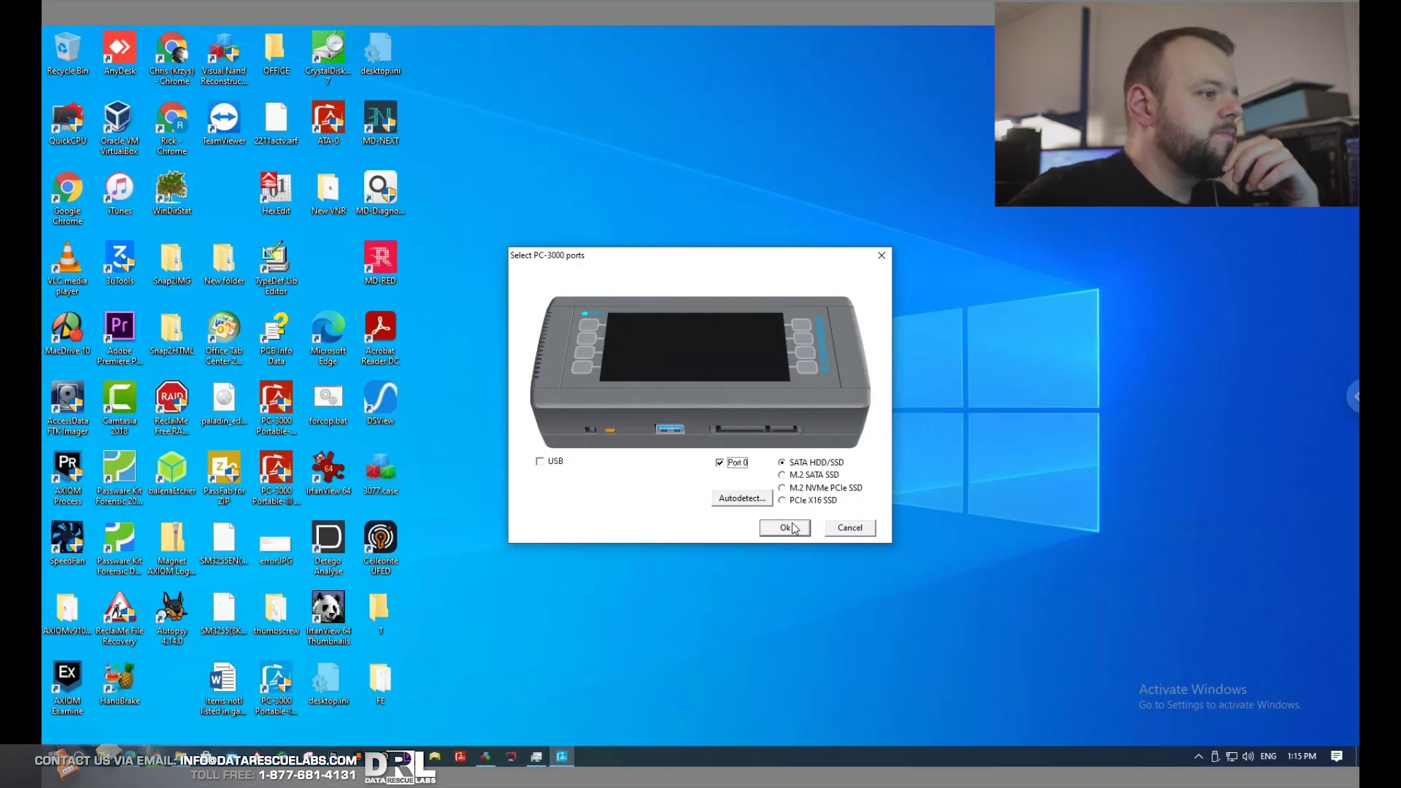
pyautogui.click(773, 527)
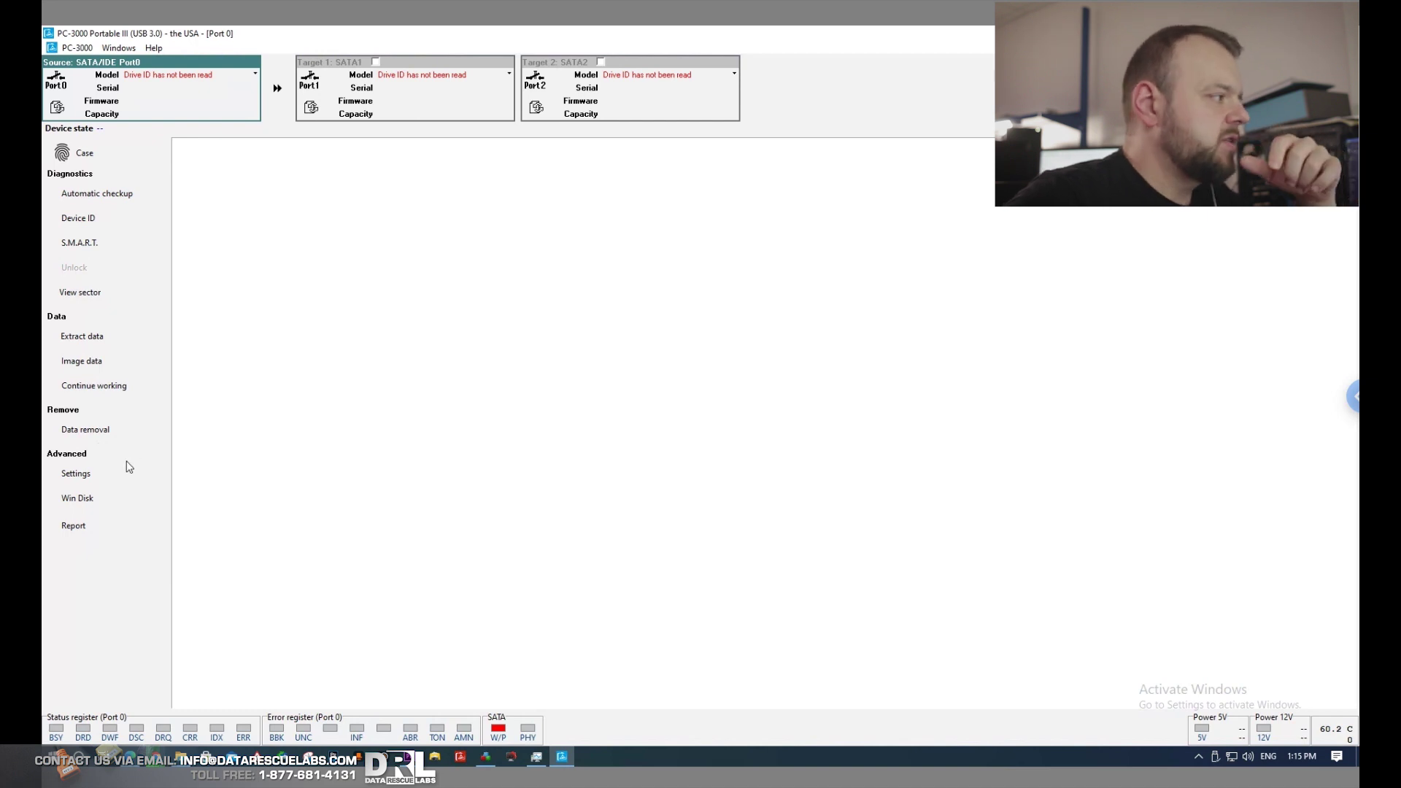
pyautogui.click(103, 471)
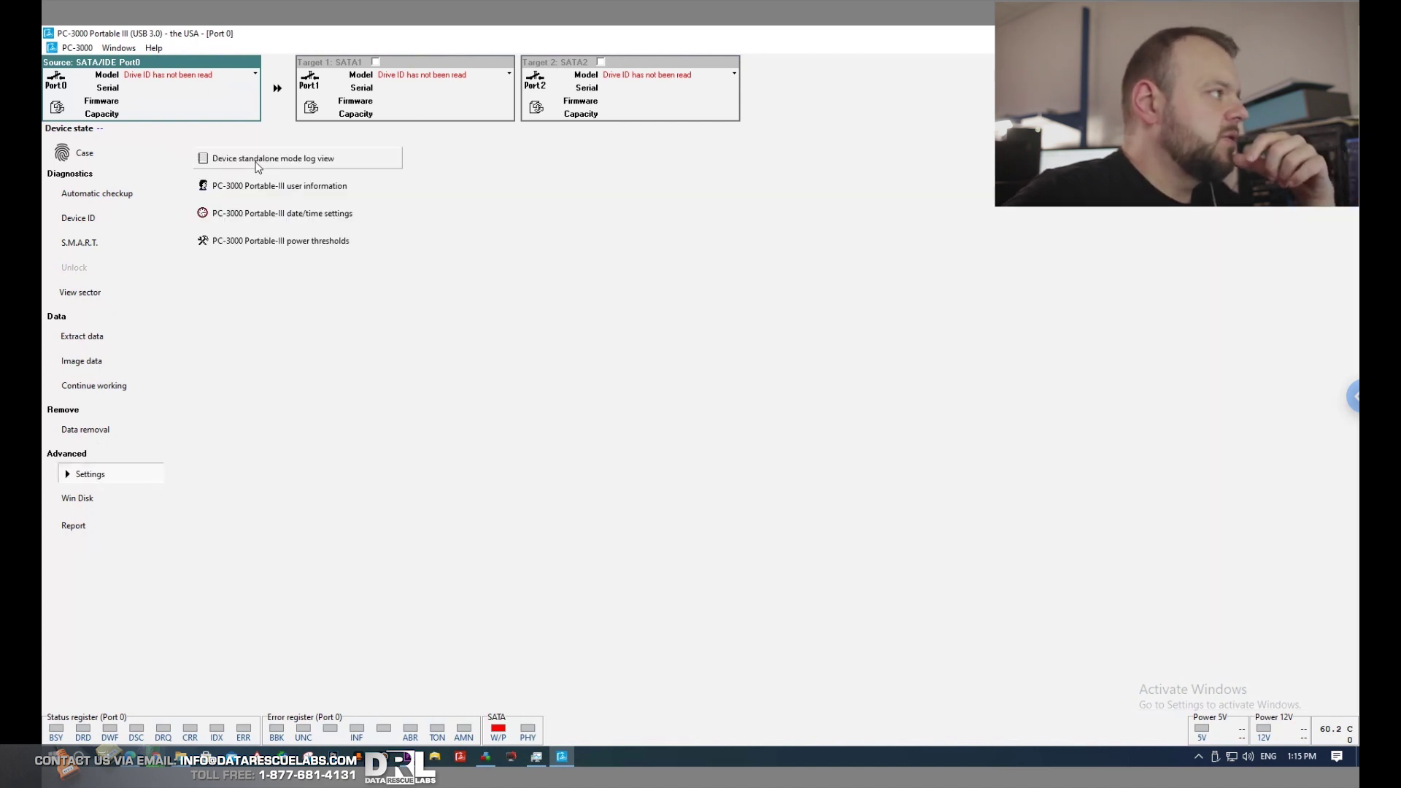
pyautogui.press('Return')
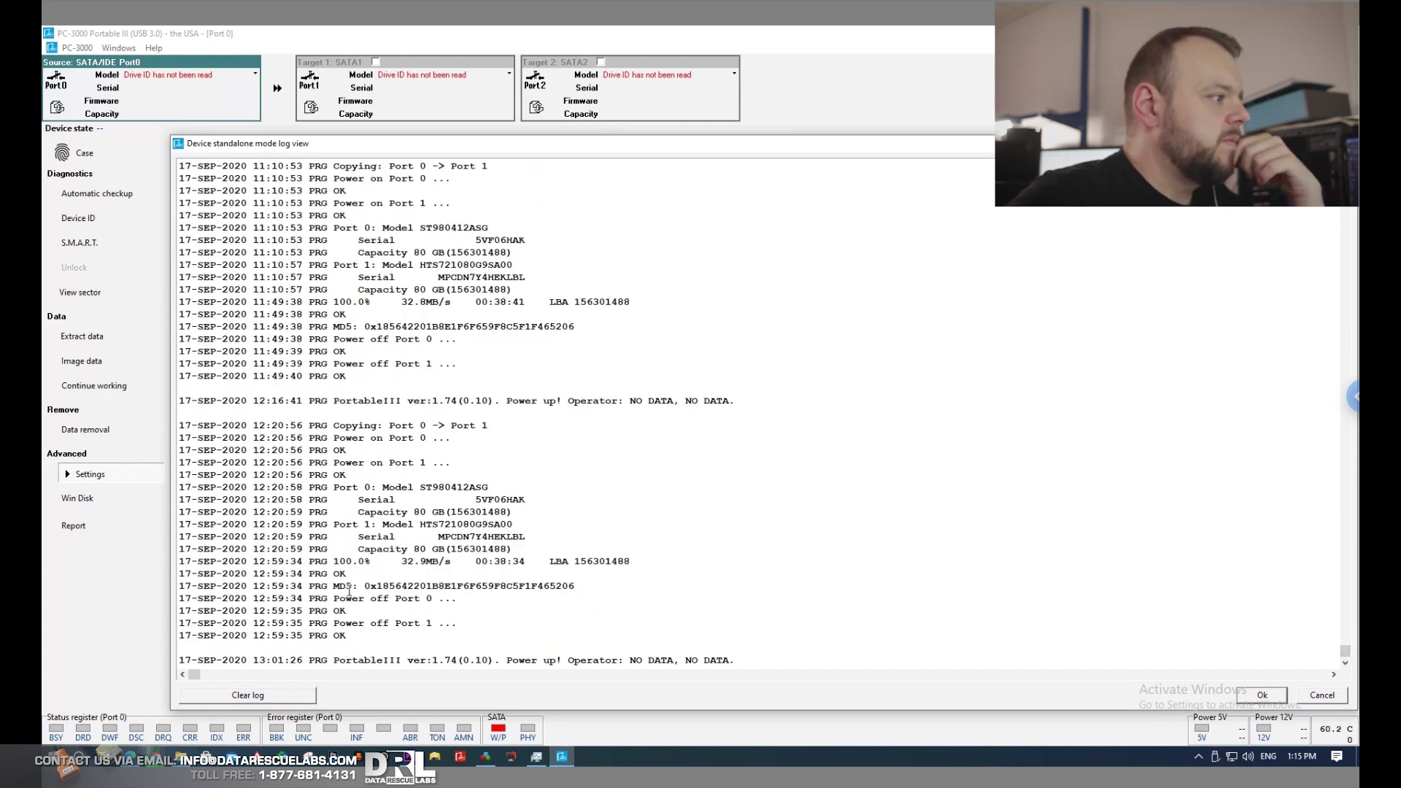
pyautogui.moveTo(336, 586); pyautogui.dragTo(576, 589)
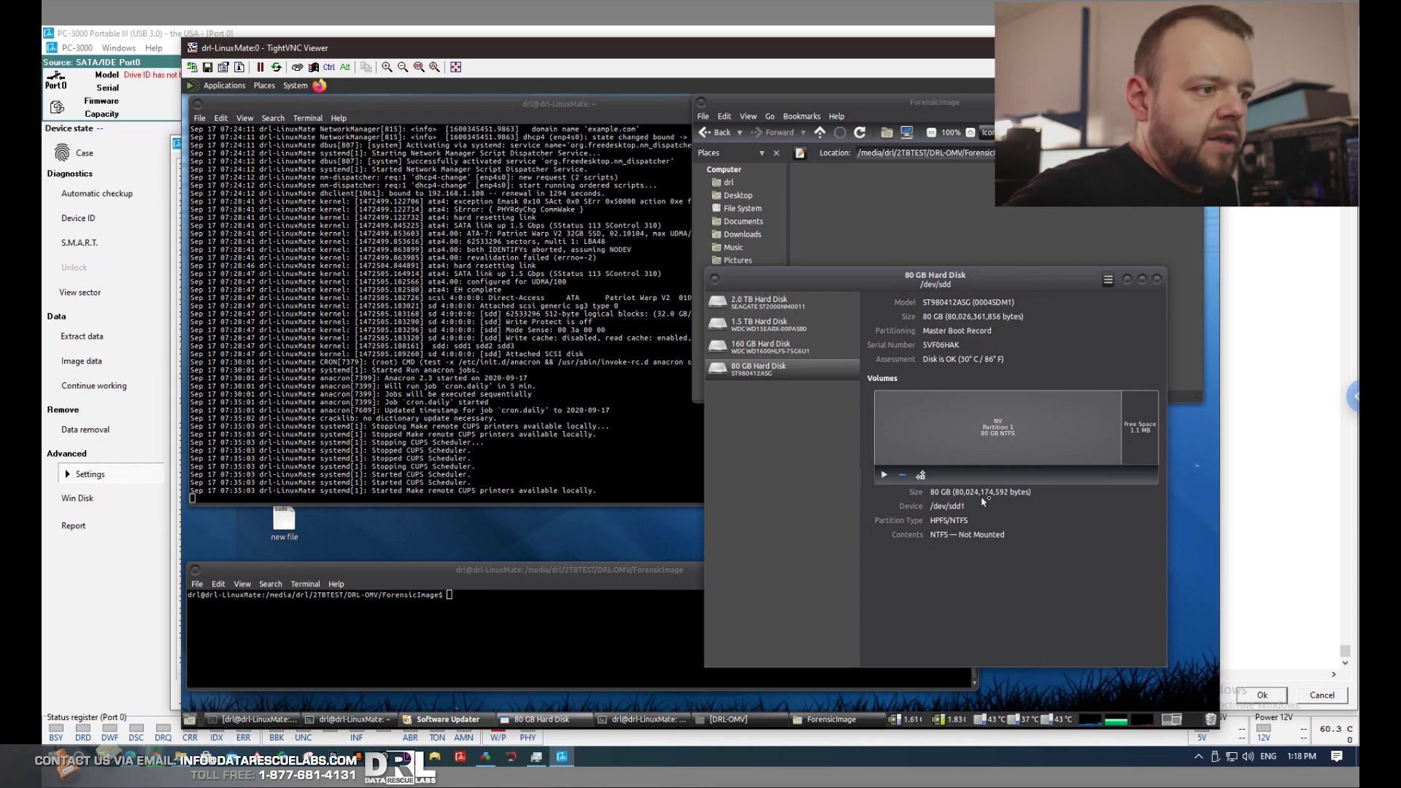
# Step: Focus the lower terminal and begin the command 'dc3dd if=/dev/sd d of='
pyautogui.click(392, 632)
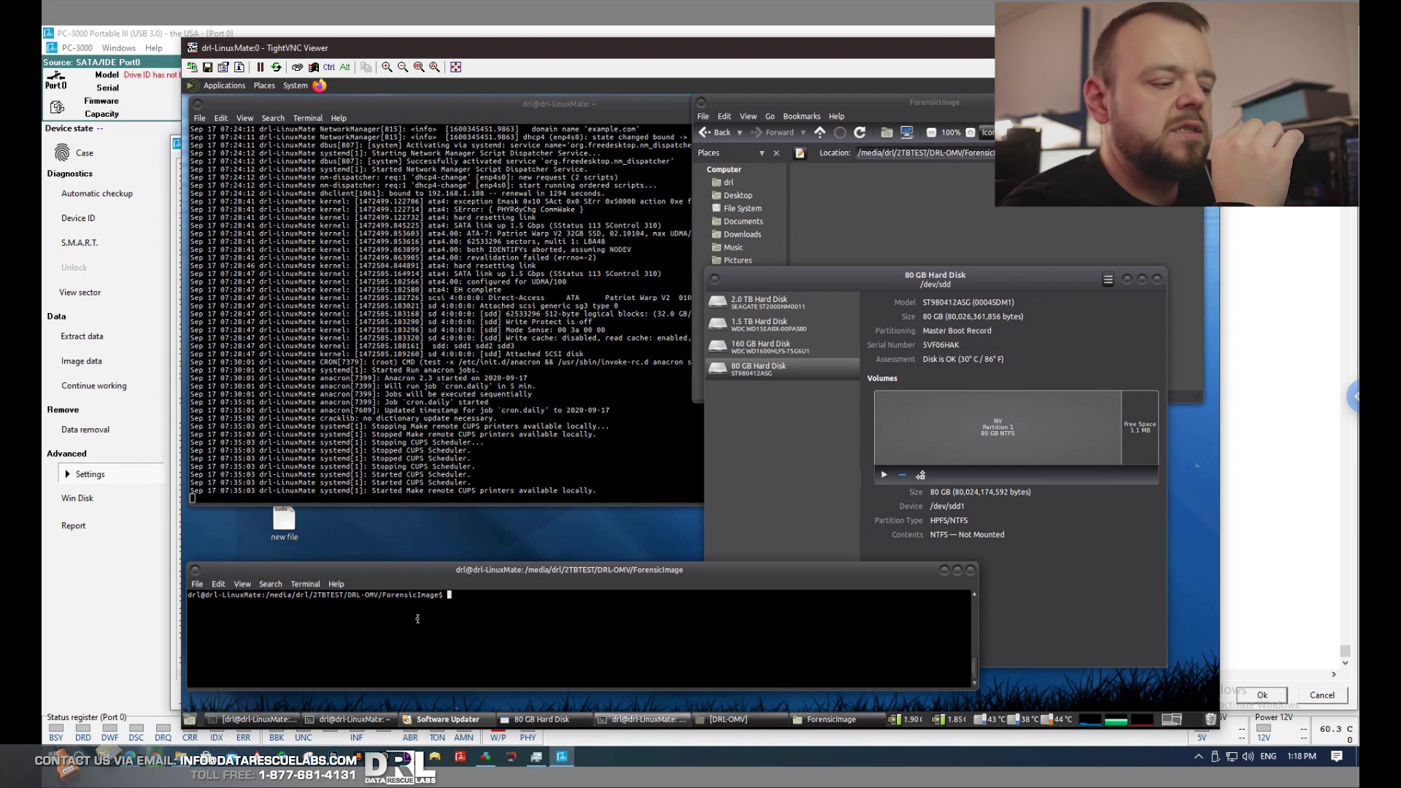
pyautogui.write('dc3')
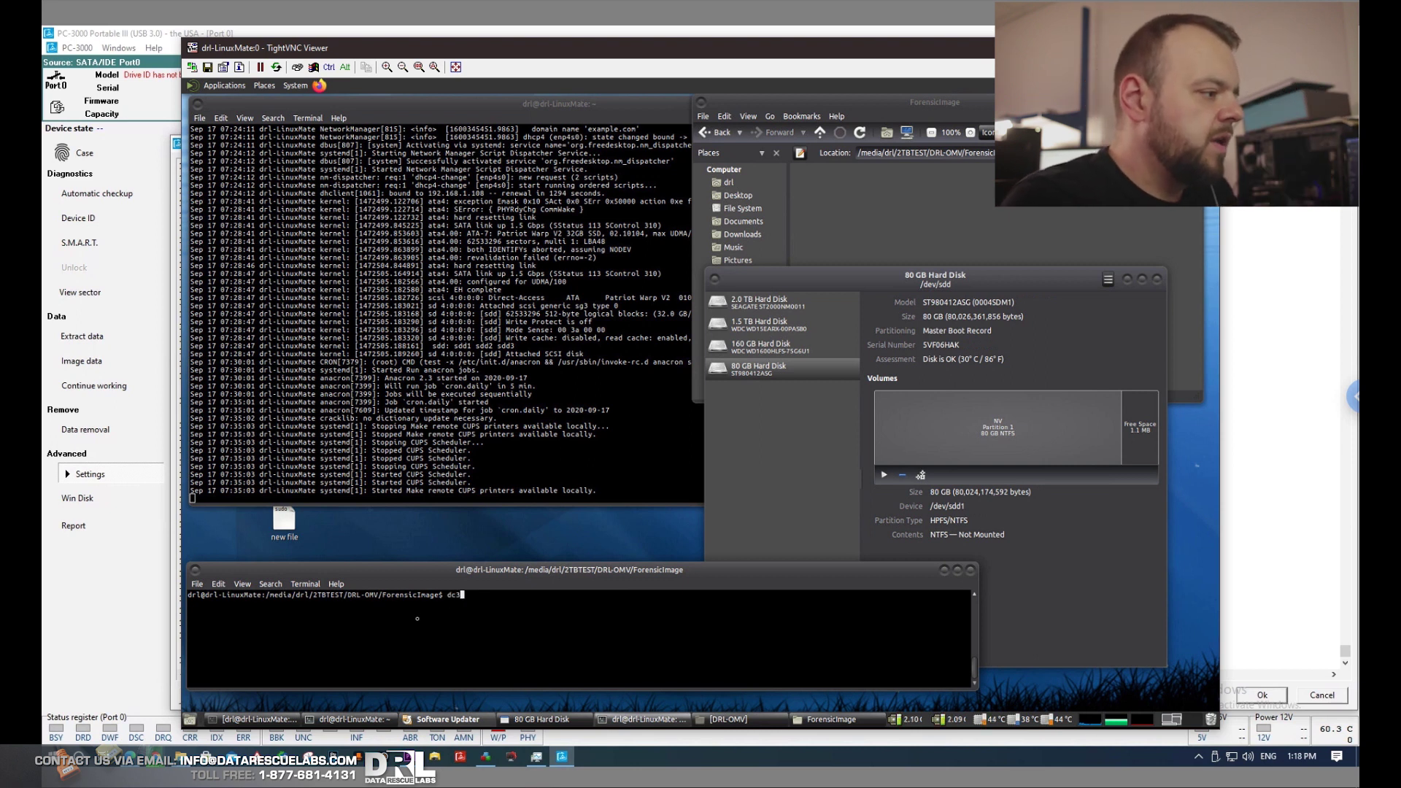
pyautogui.write('dd')
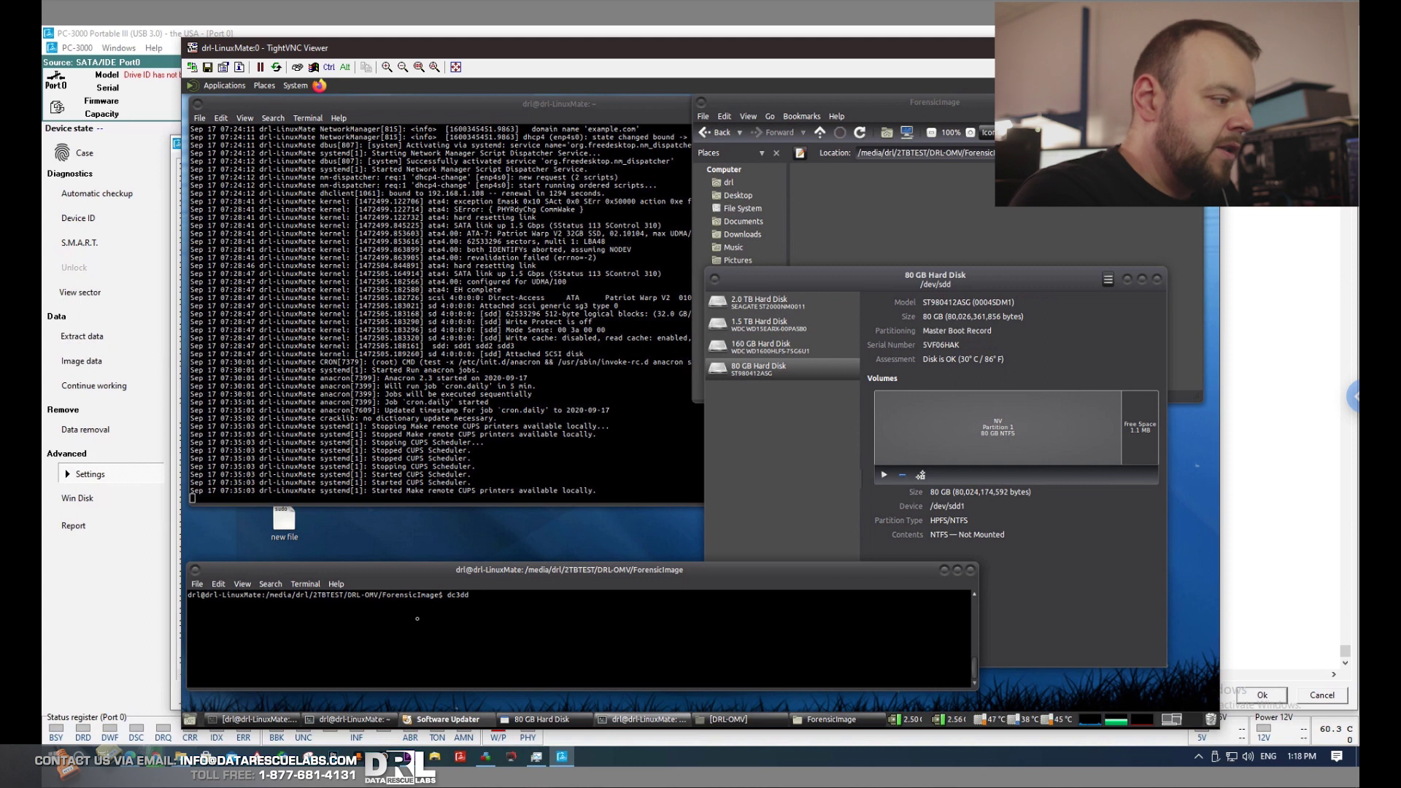
pyautogui.write(' if')
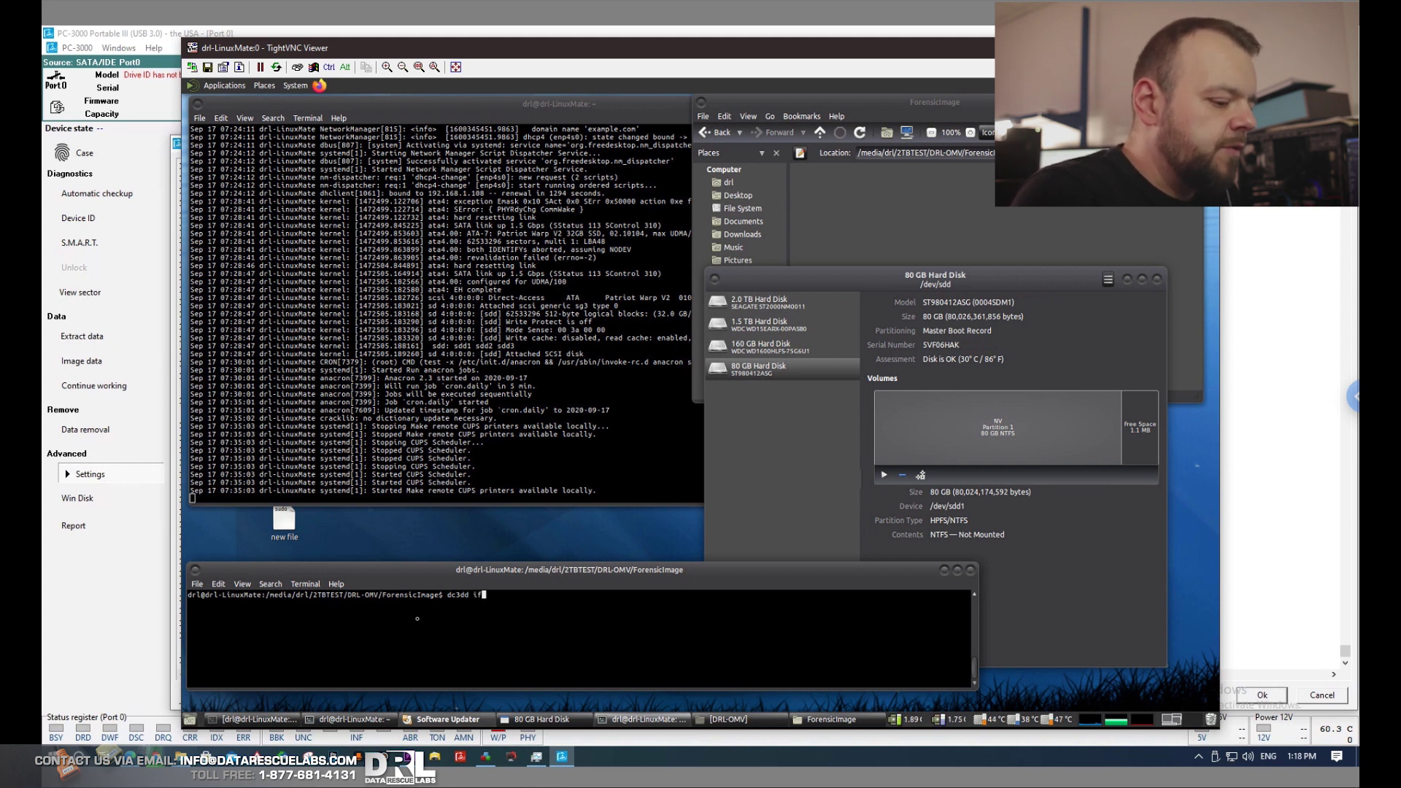
pyautogui.write('=/')
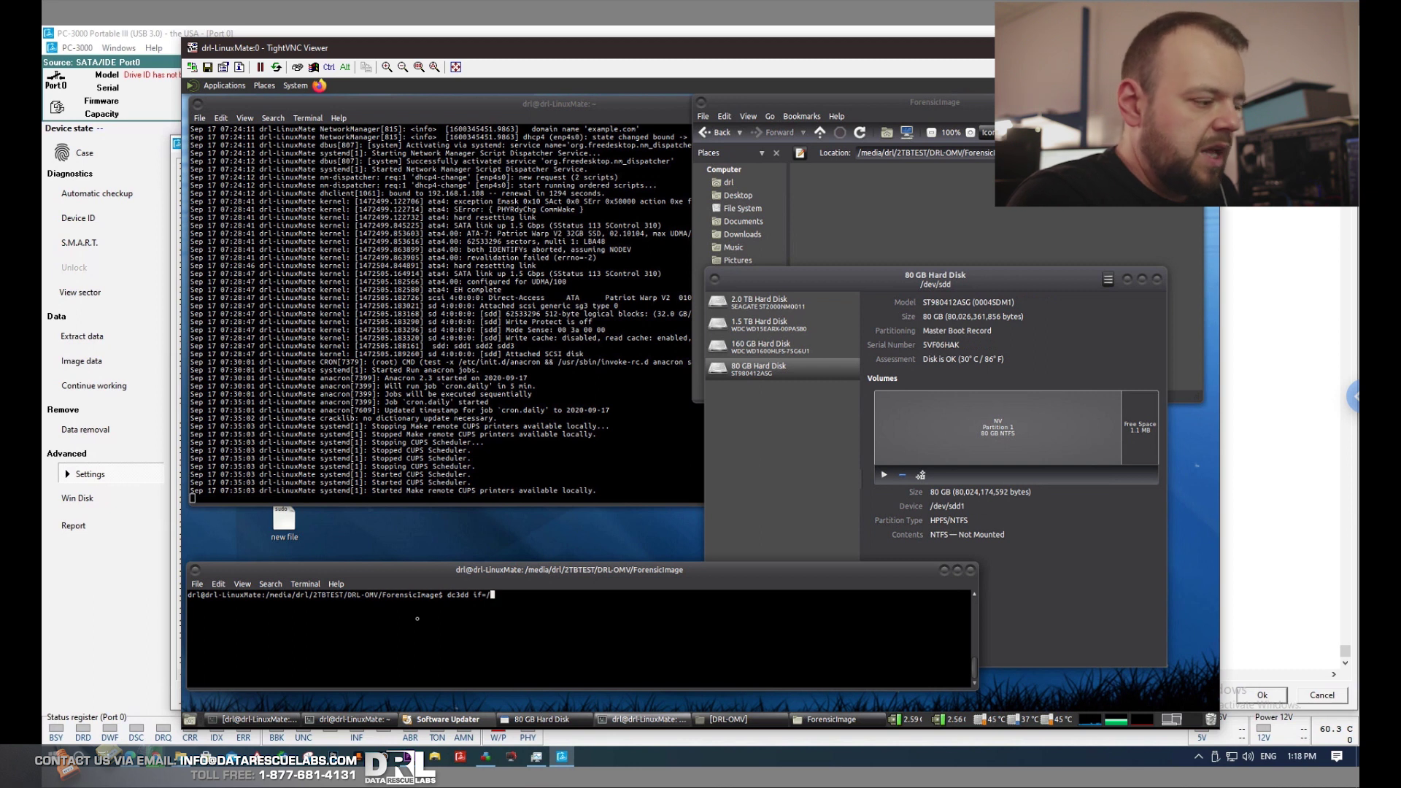
pyautogui.write('dev')
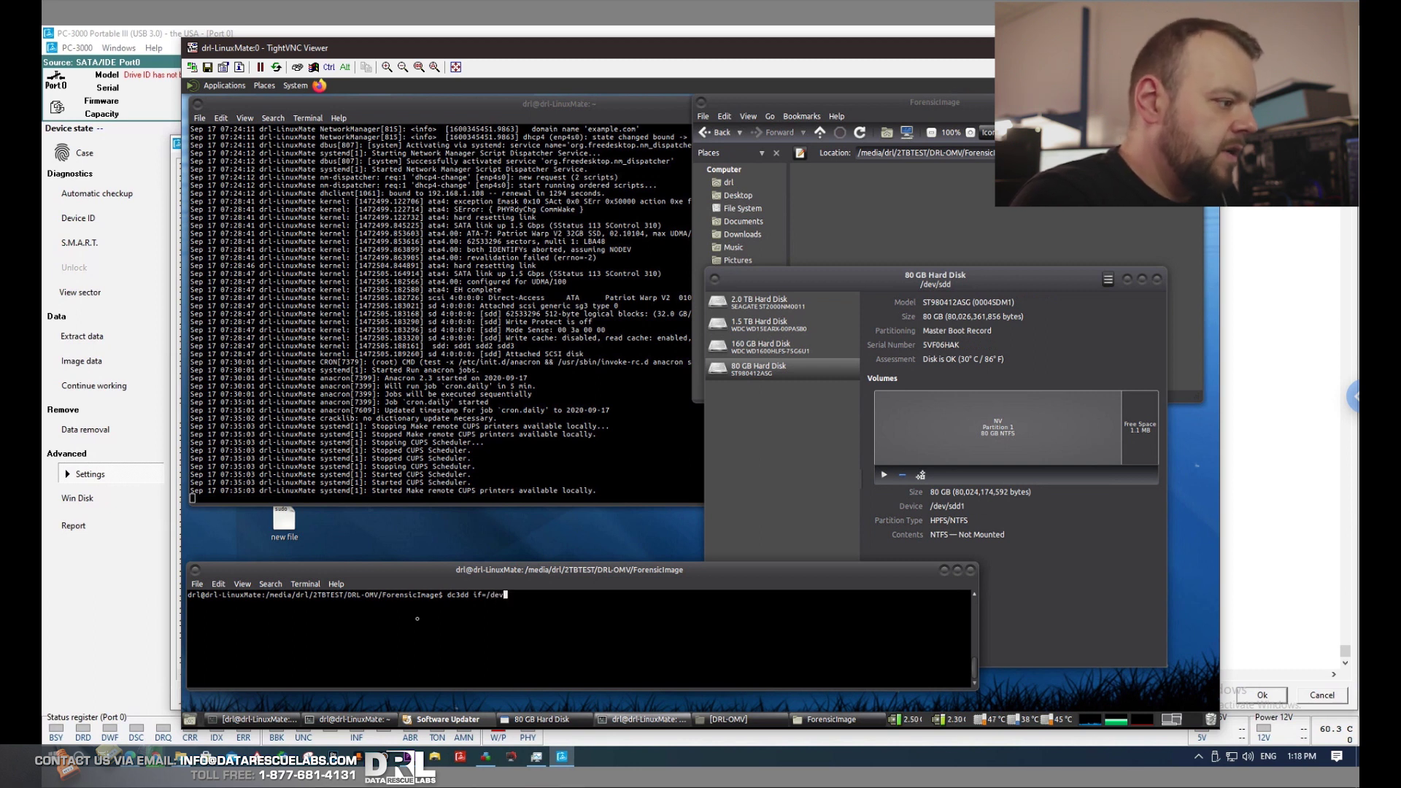
pyautogui.write('/sd ')
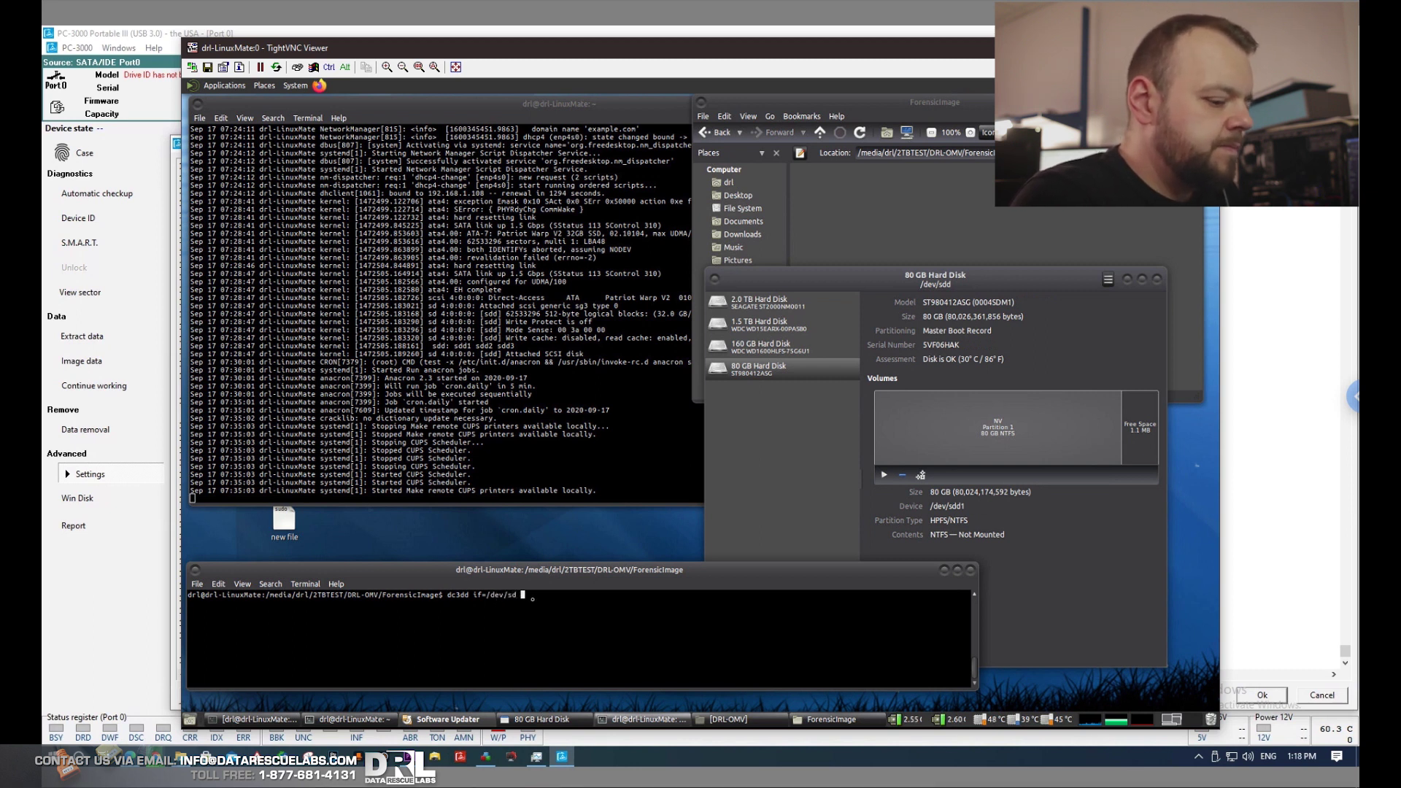
pyautogui.write('d o')
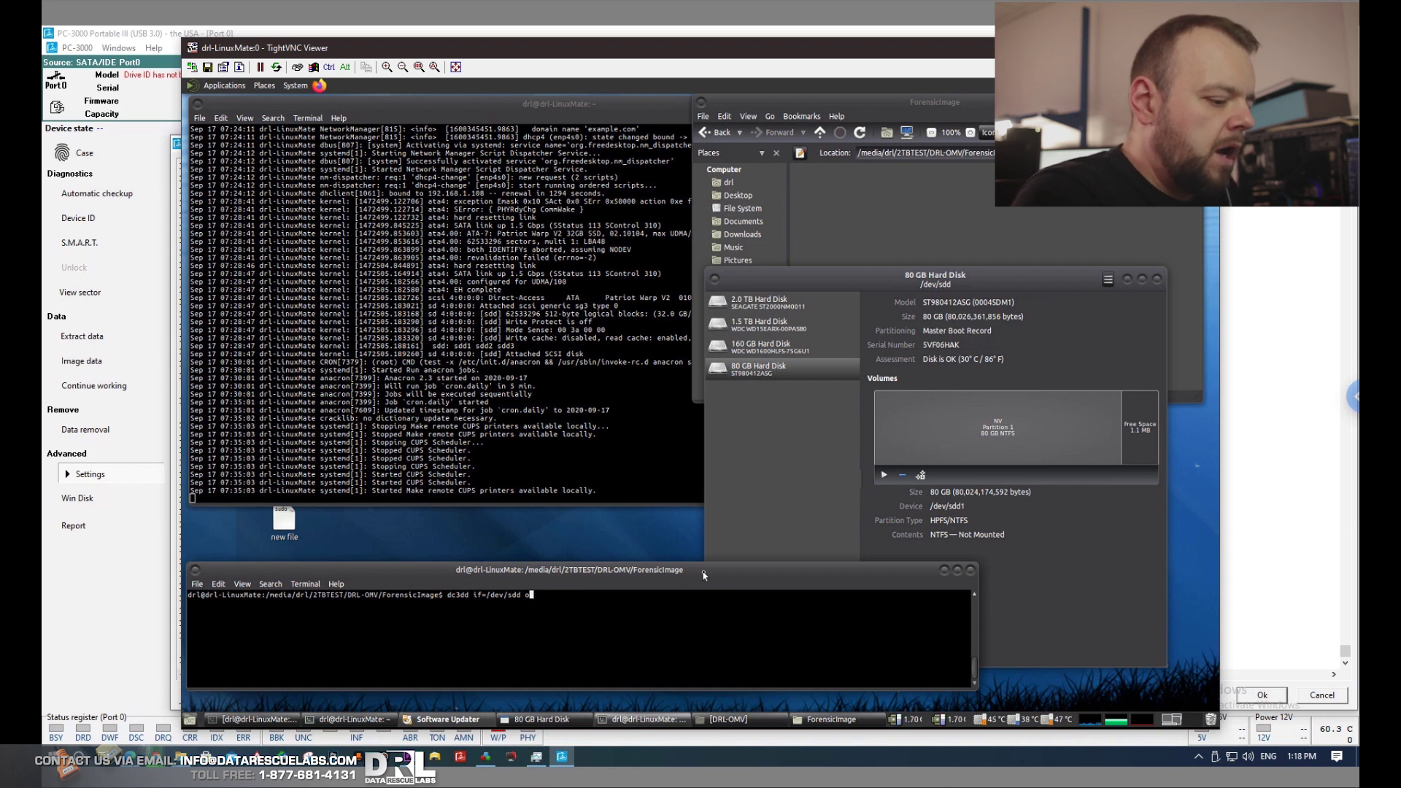
pyautogui.write('f=')
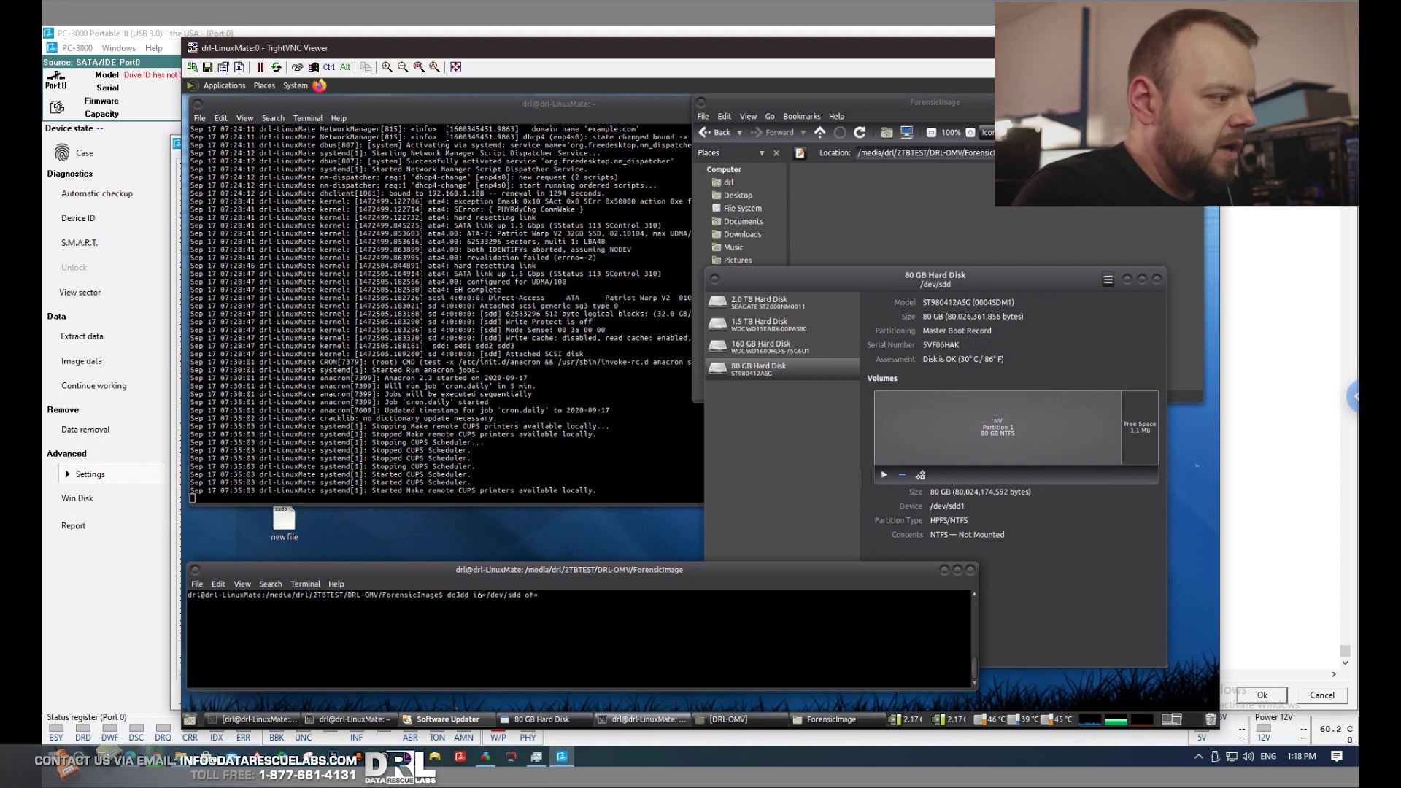
# Step: Finish the command with 'FInage001.bin hash=md5 log=FImage001.txt', run it, then rerun it with sudo after entering the password
pyautogui.write('F')
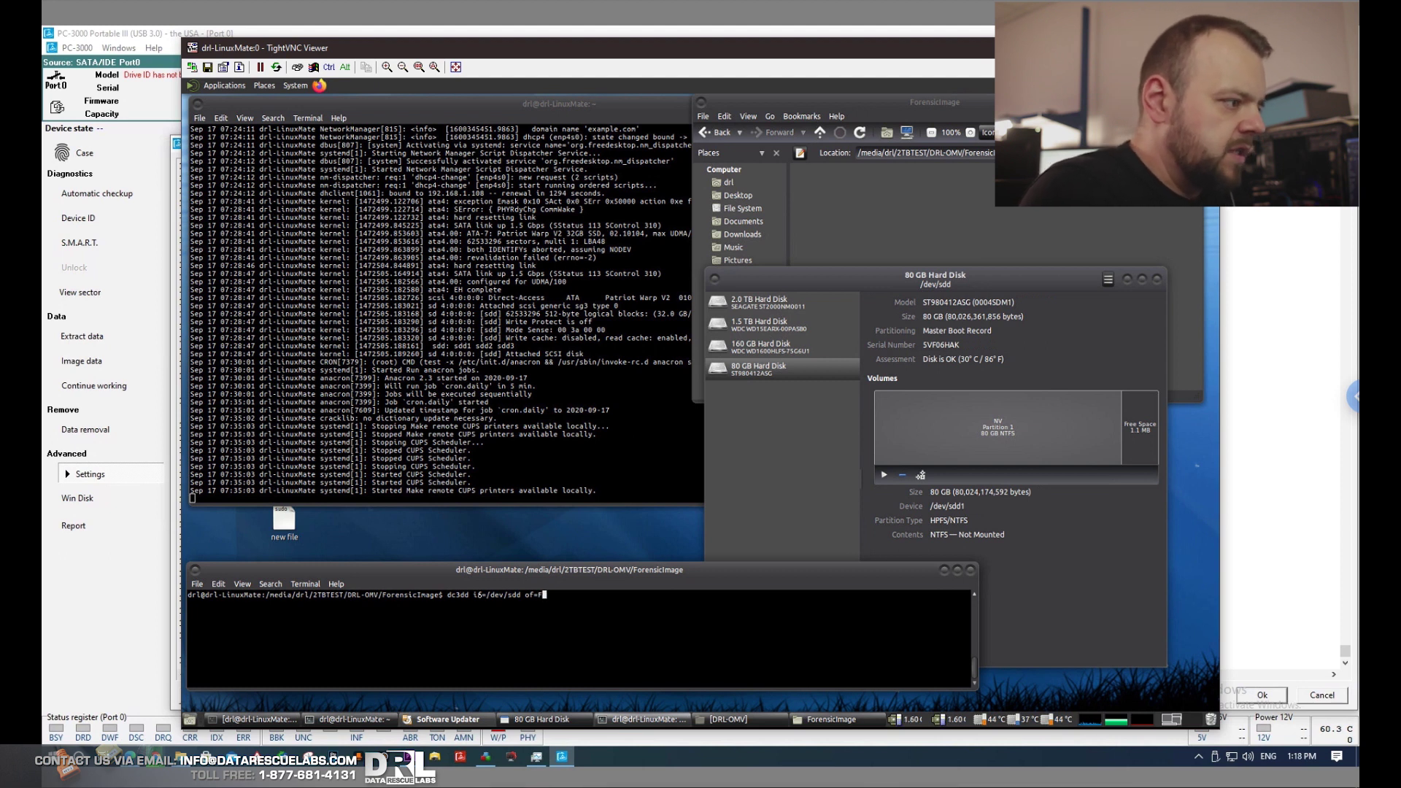
pyautogui.write('Ina')
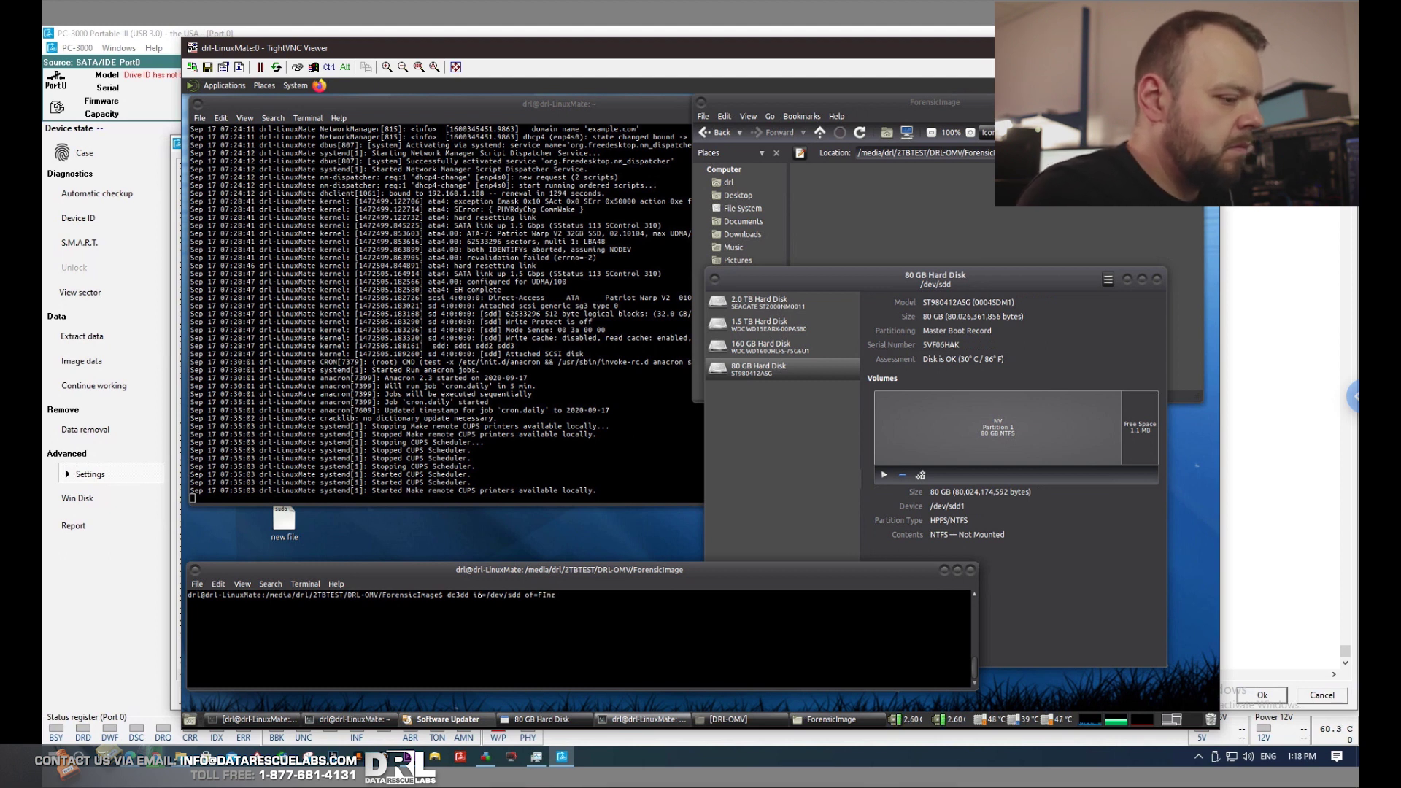
pyautogui.write('ge')
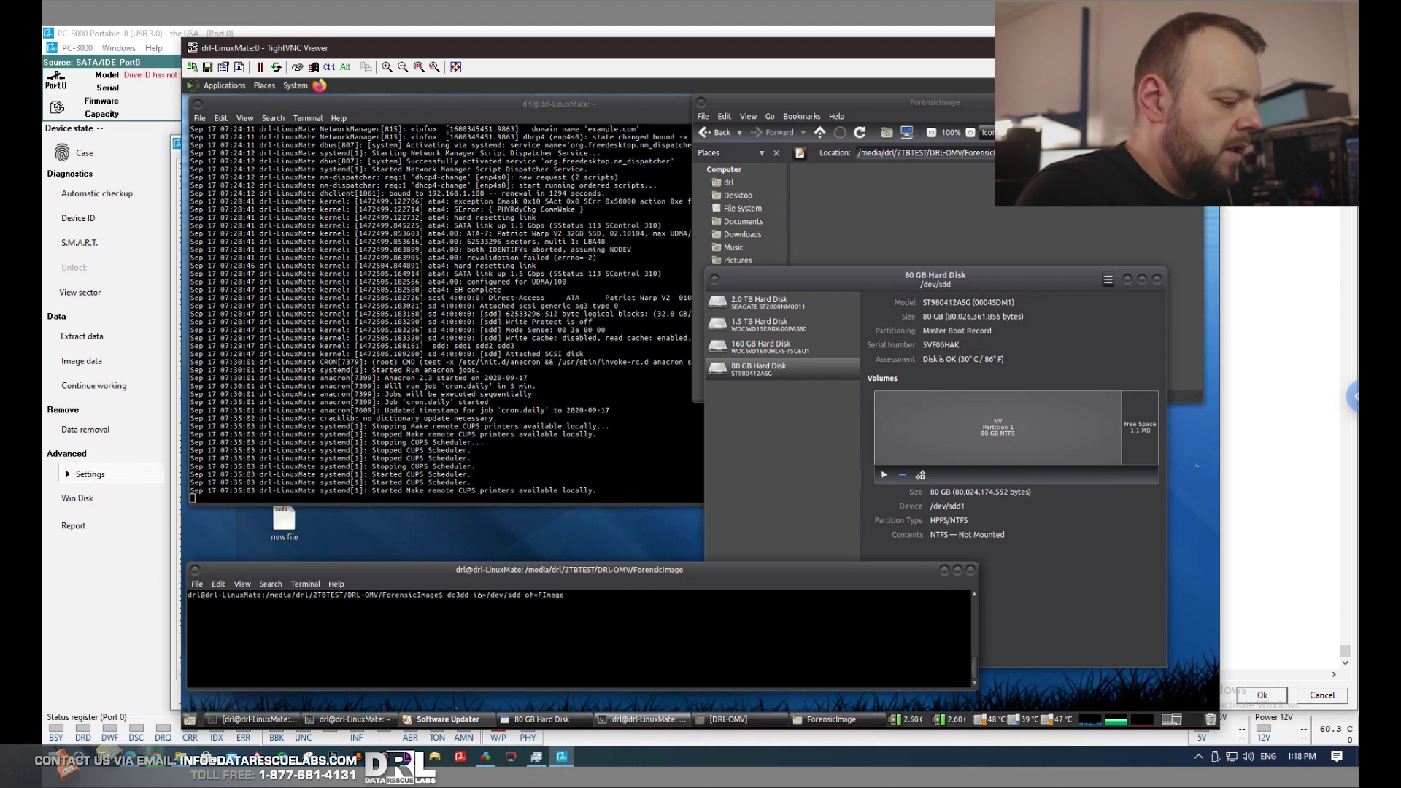
pyautogui.write('001')
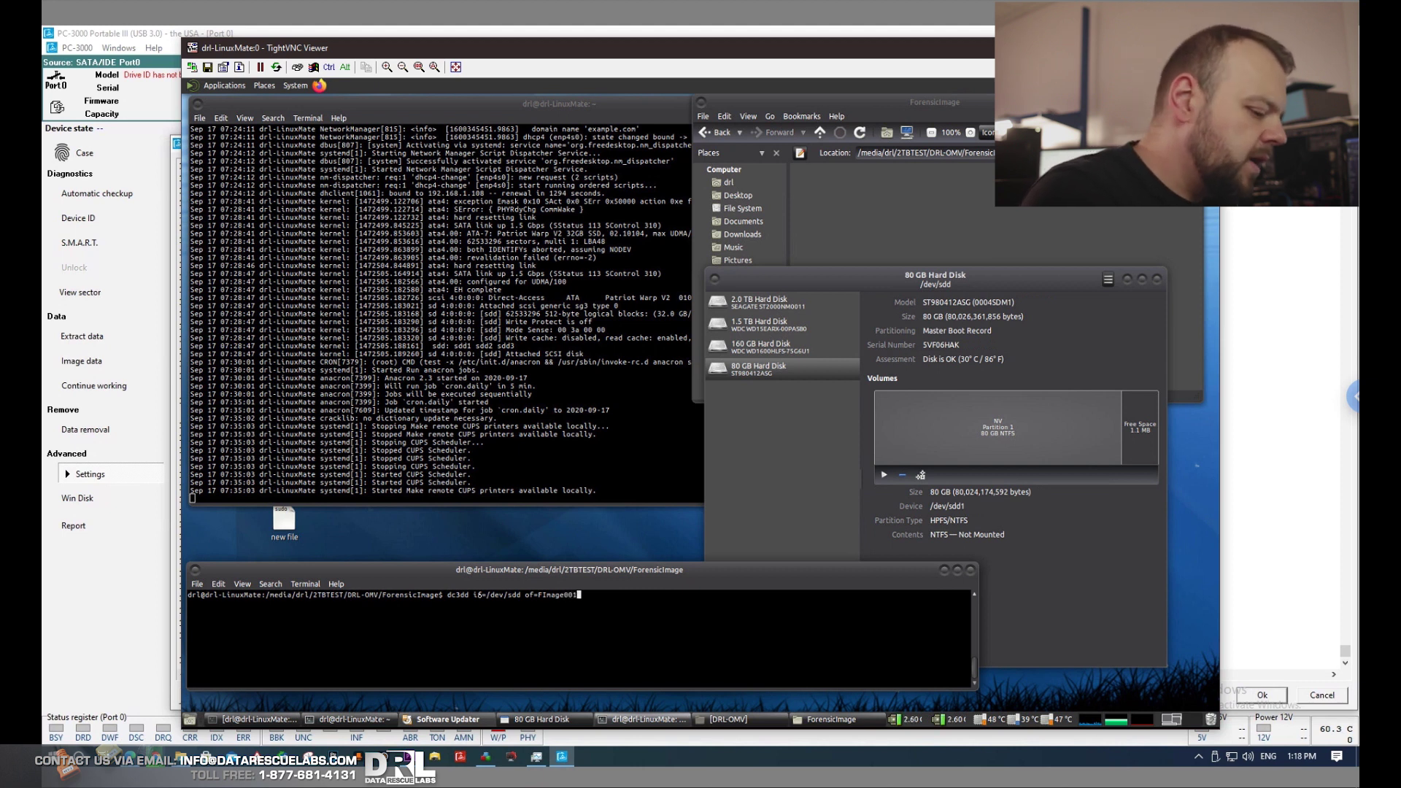
pyautogui.write('.bin')
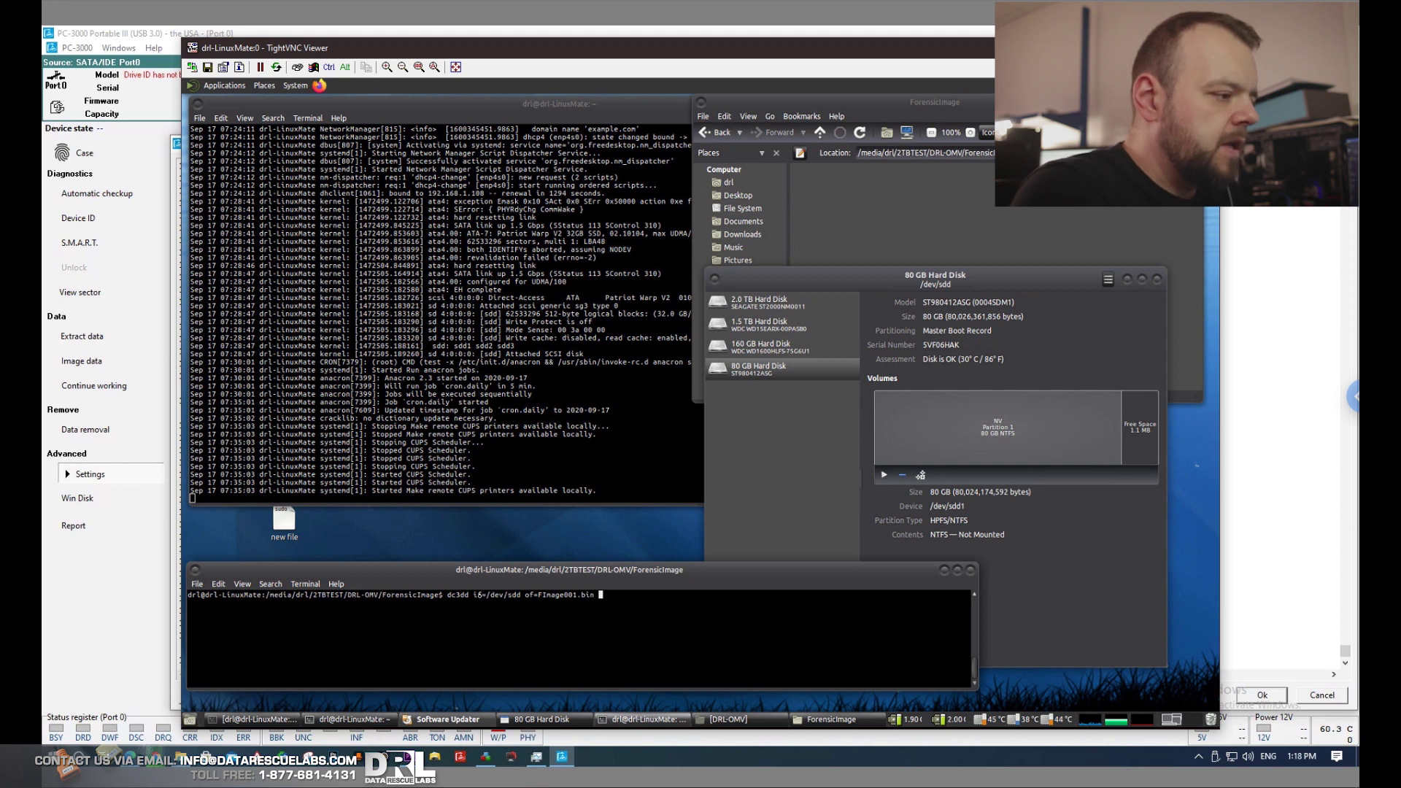
pyautogui.write(' hash=')
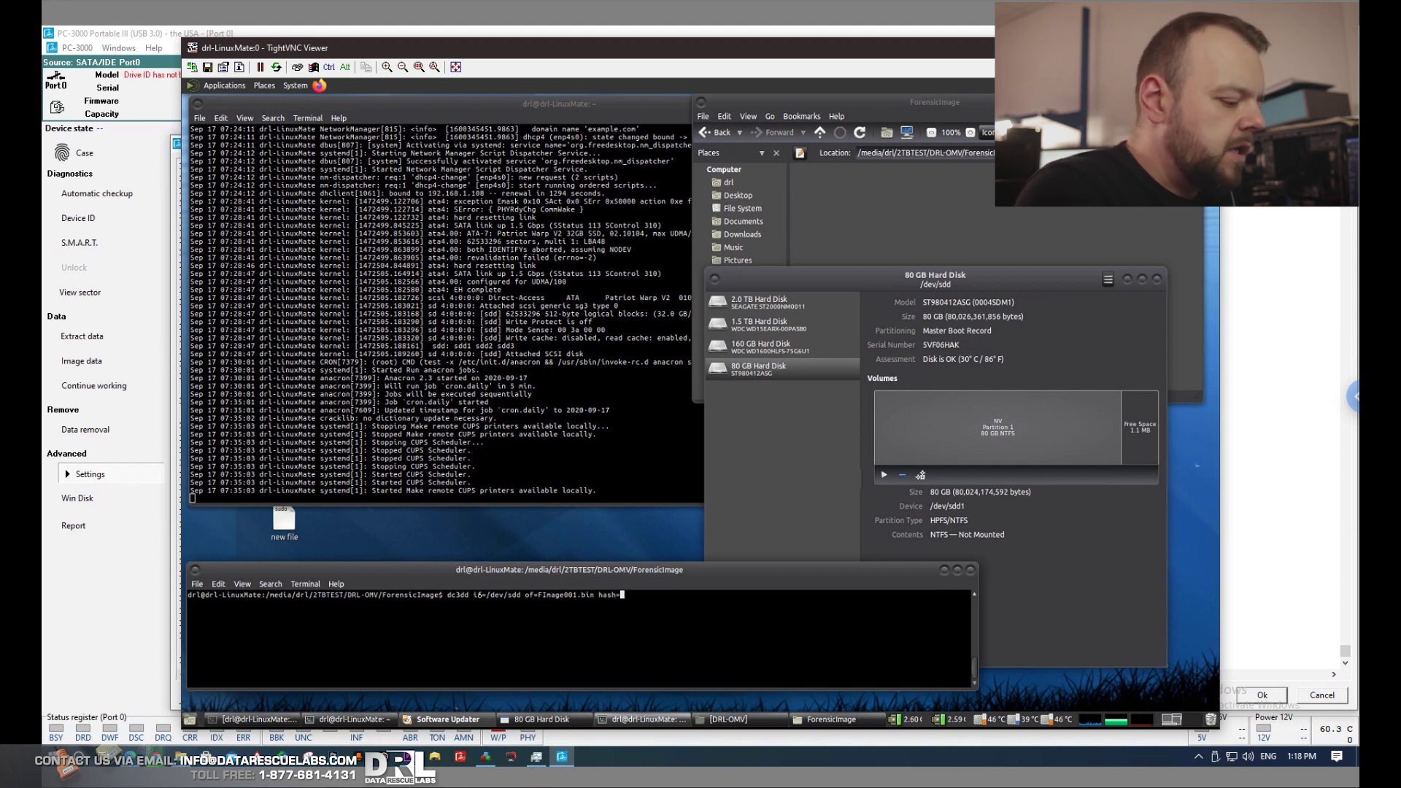
pyautogui.write('md5 ')
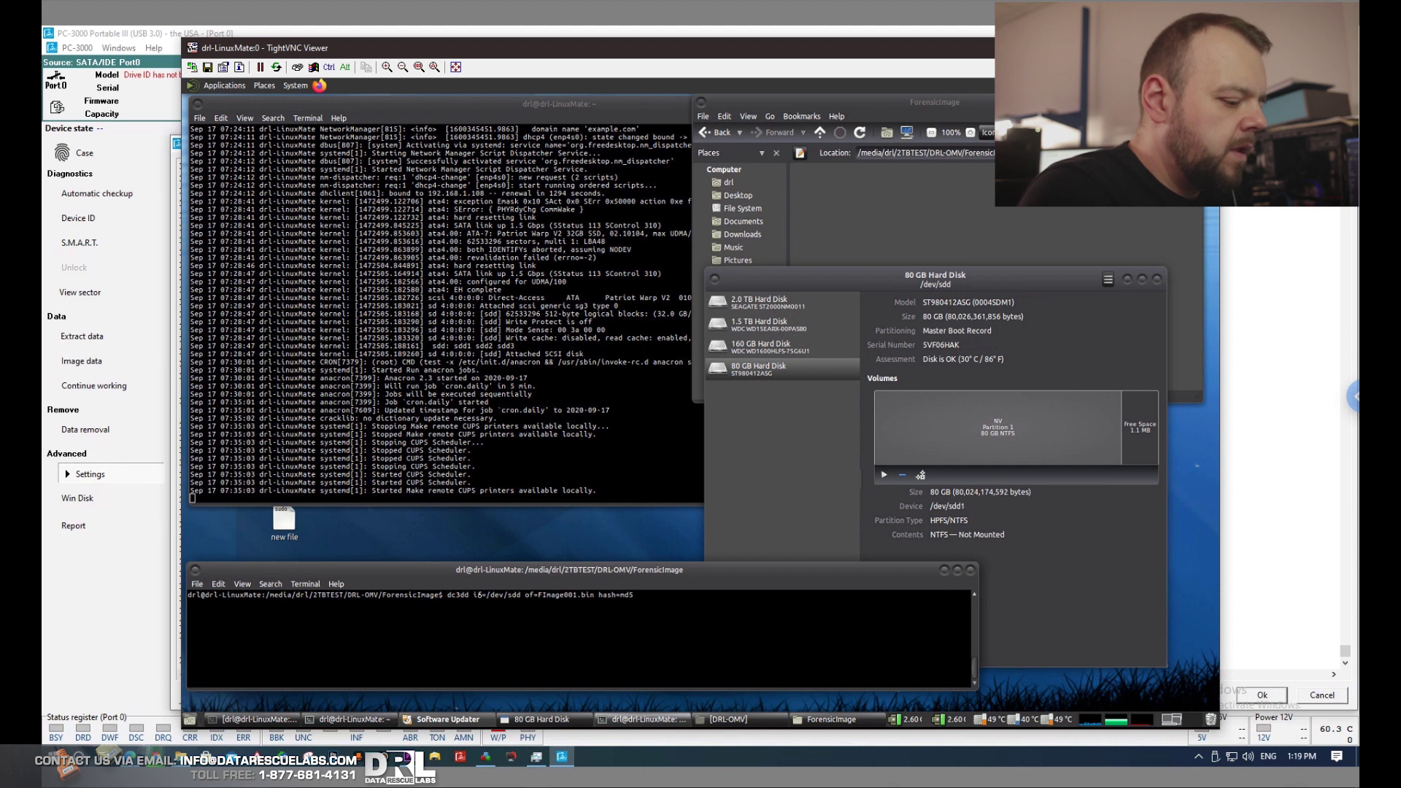
pyautogui.write('log=')
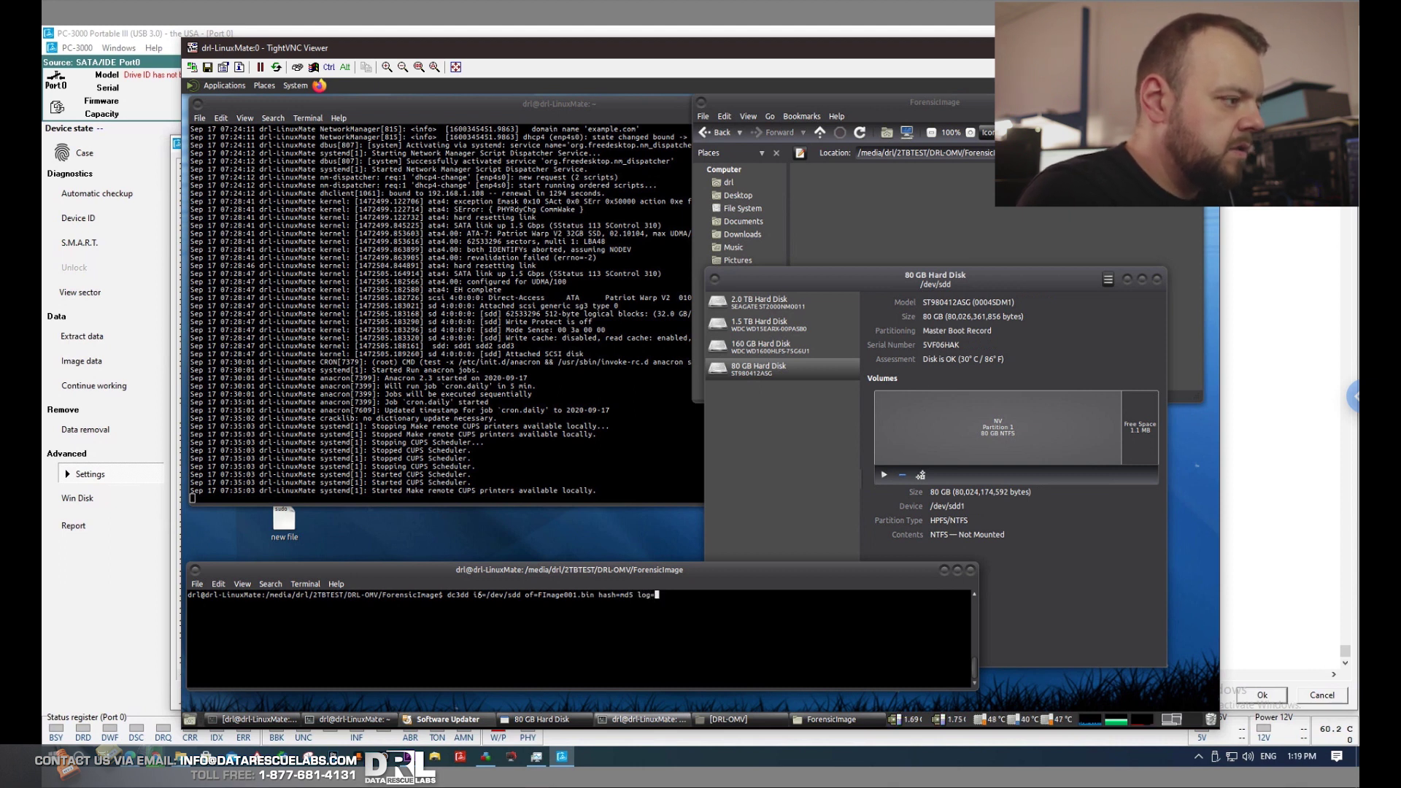
pyautogui.write('FImage')
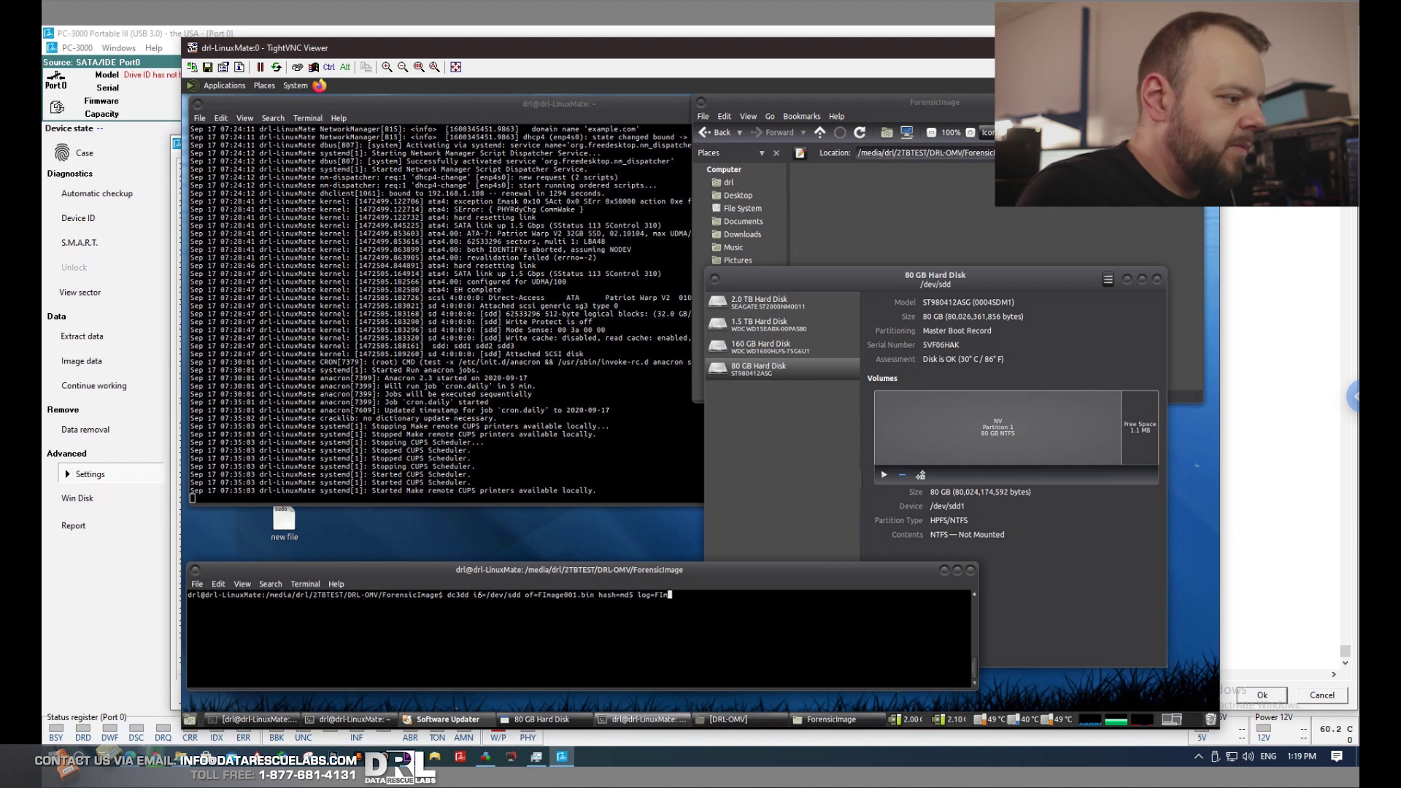
pyautogui.write('001')
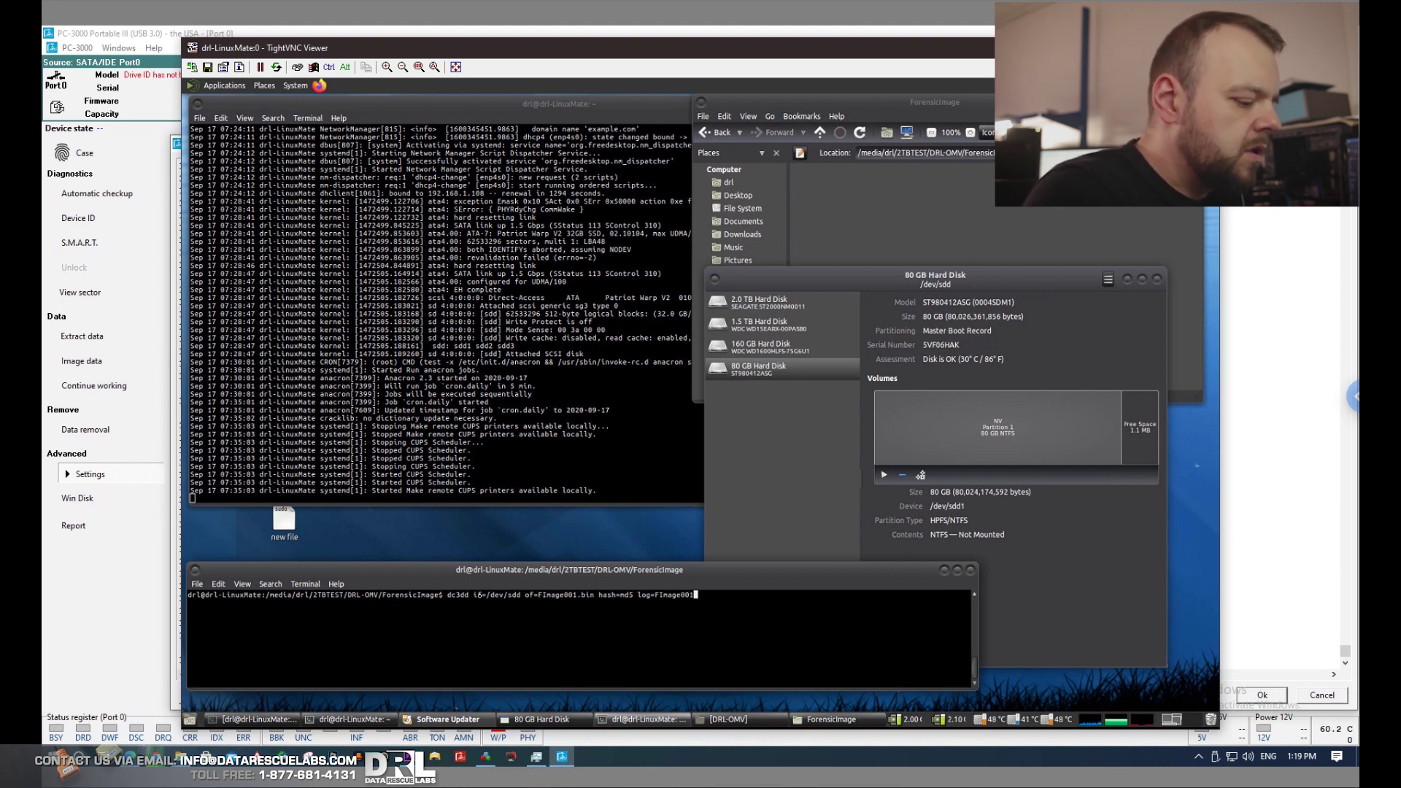
pyautogui.write('.txt')
pyautogui.press('Return')
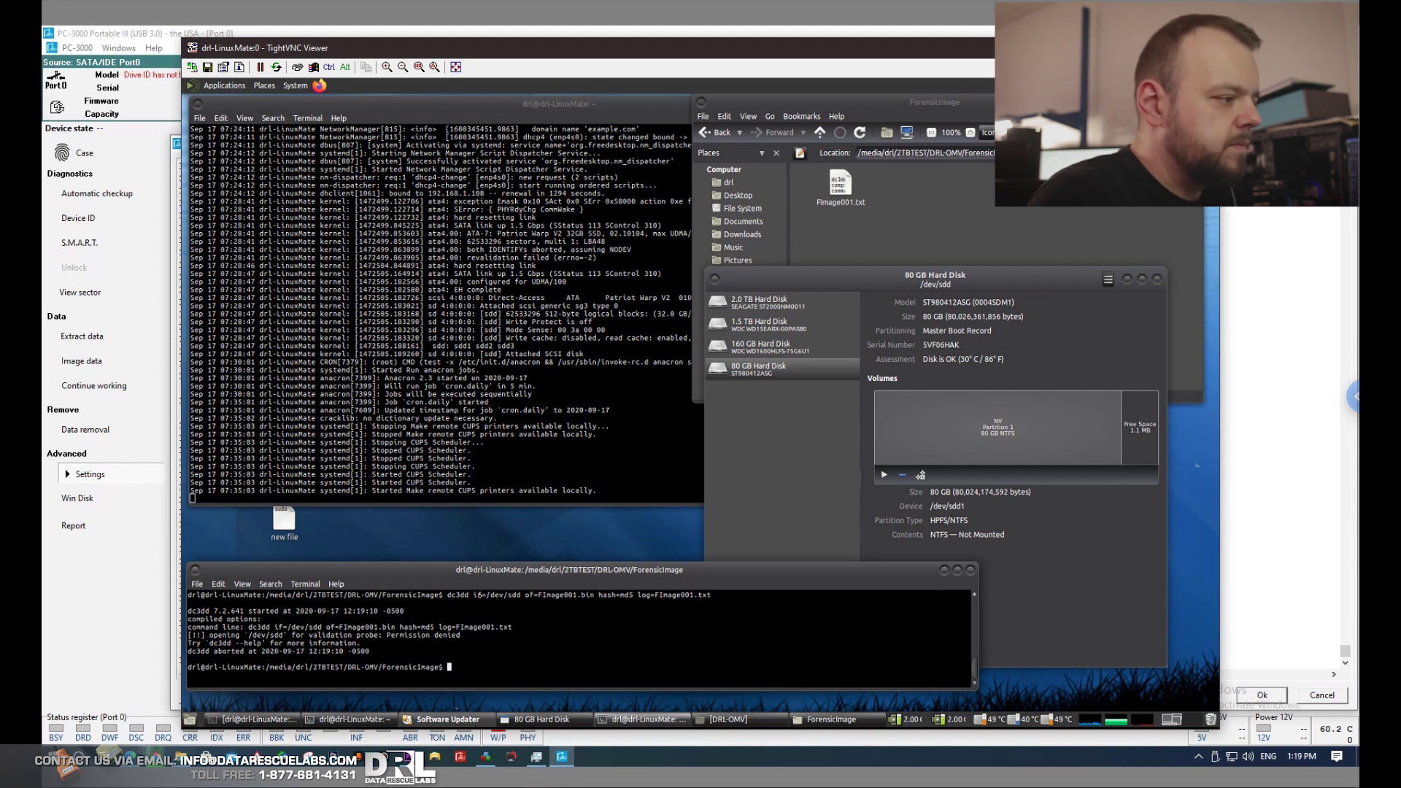
pyautogui.write('sudo !!')
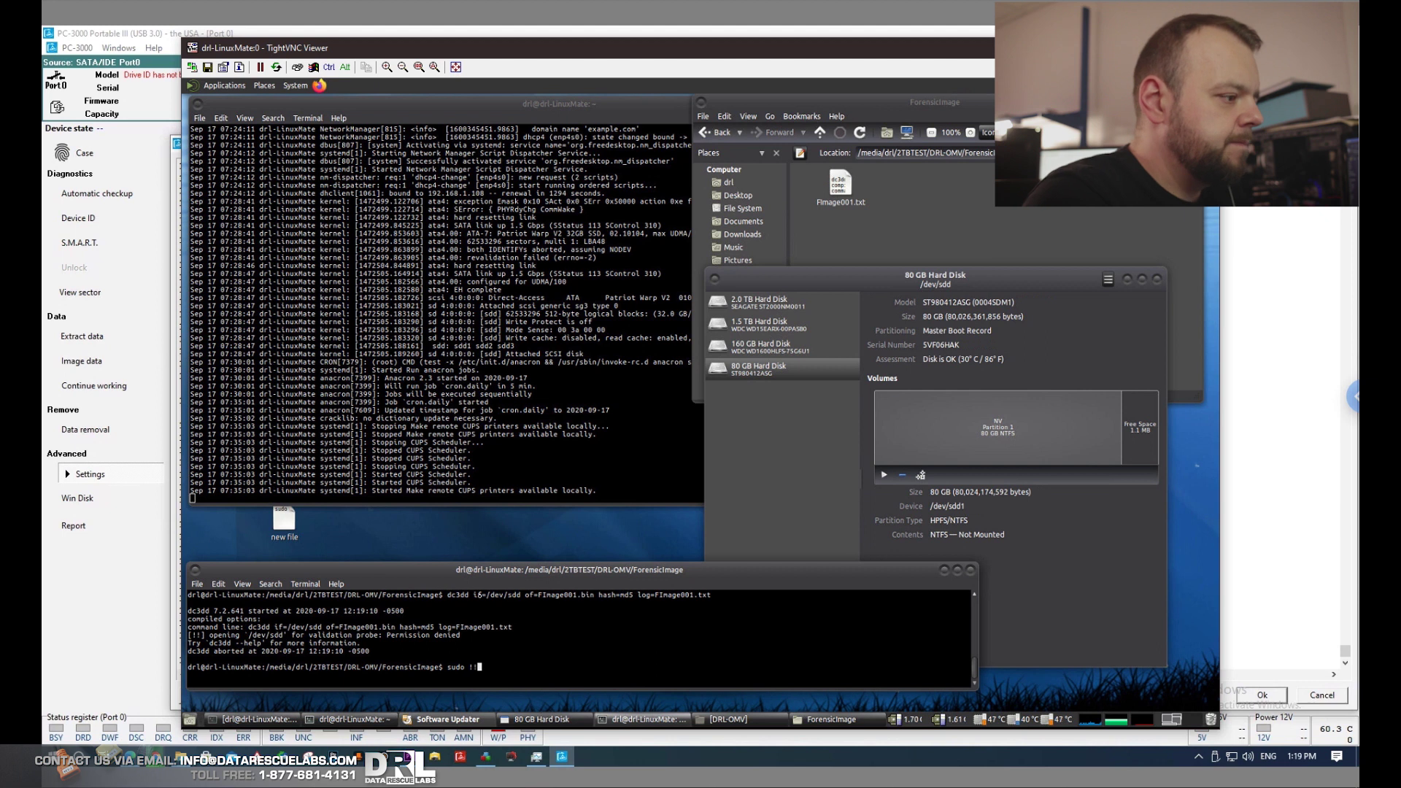
pyautogui.press('Return')
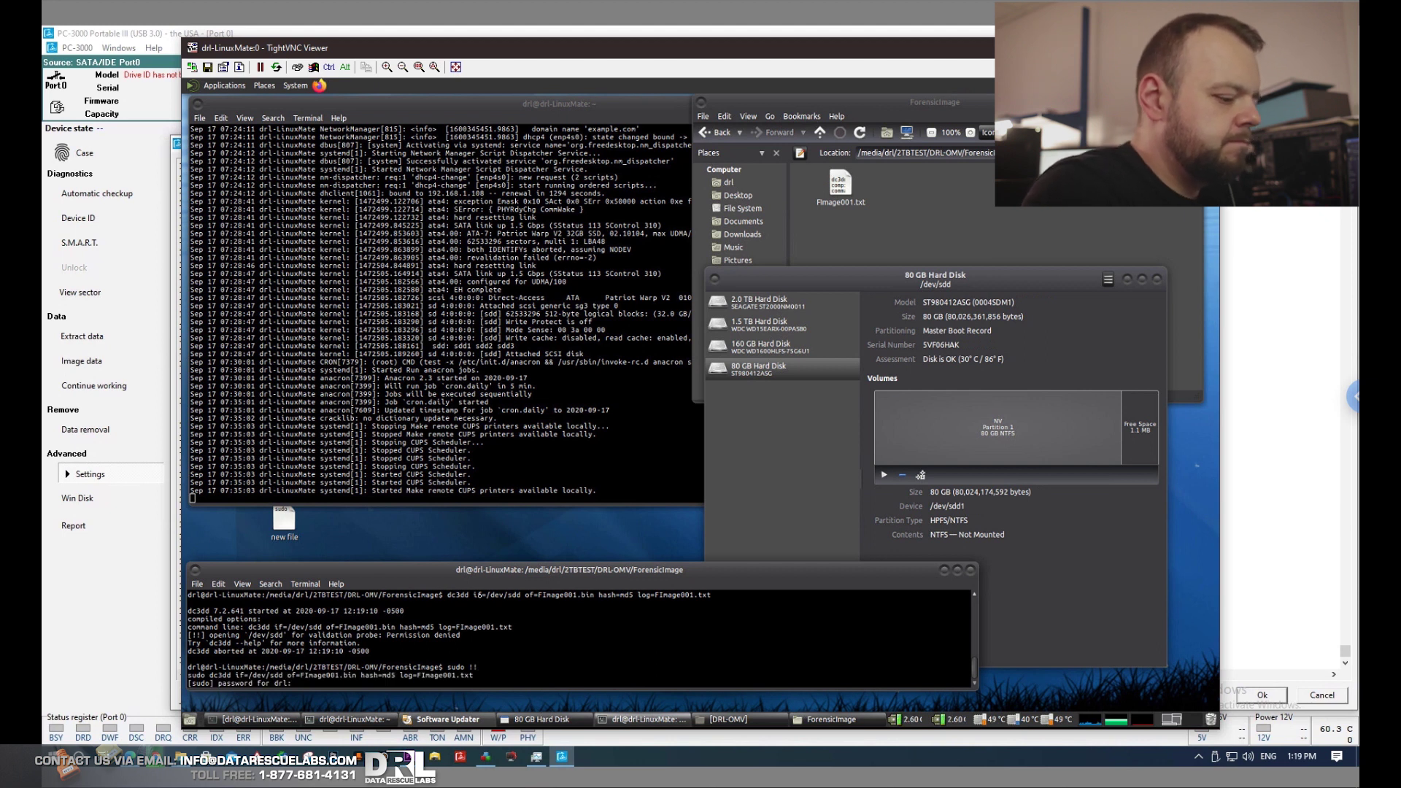
pyautogui.press('Return')
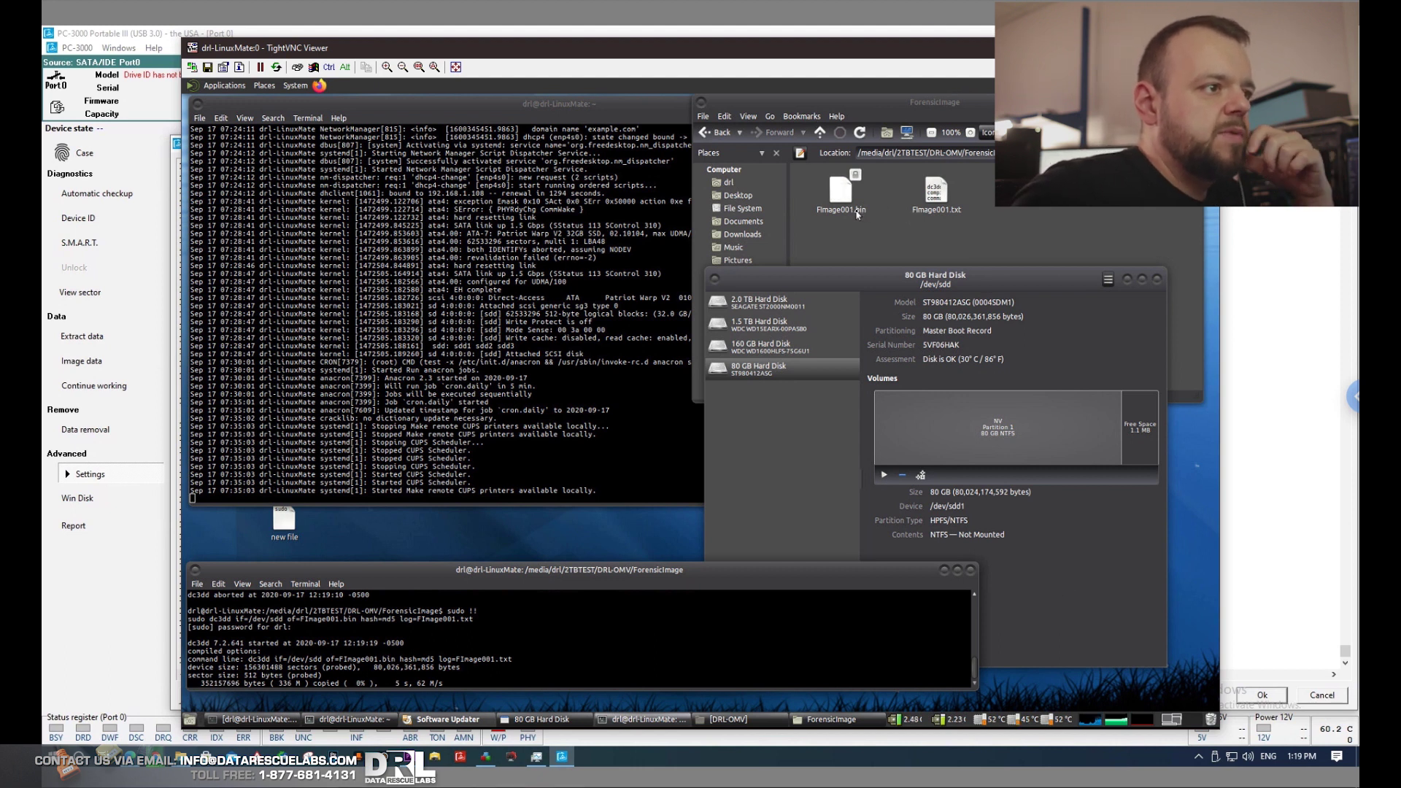
# Step: Switch the ForensicImage folder view to List while dc3dd finishes imaging
pyautogui.click(989, 132)
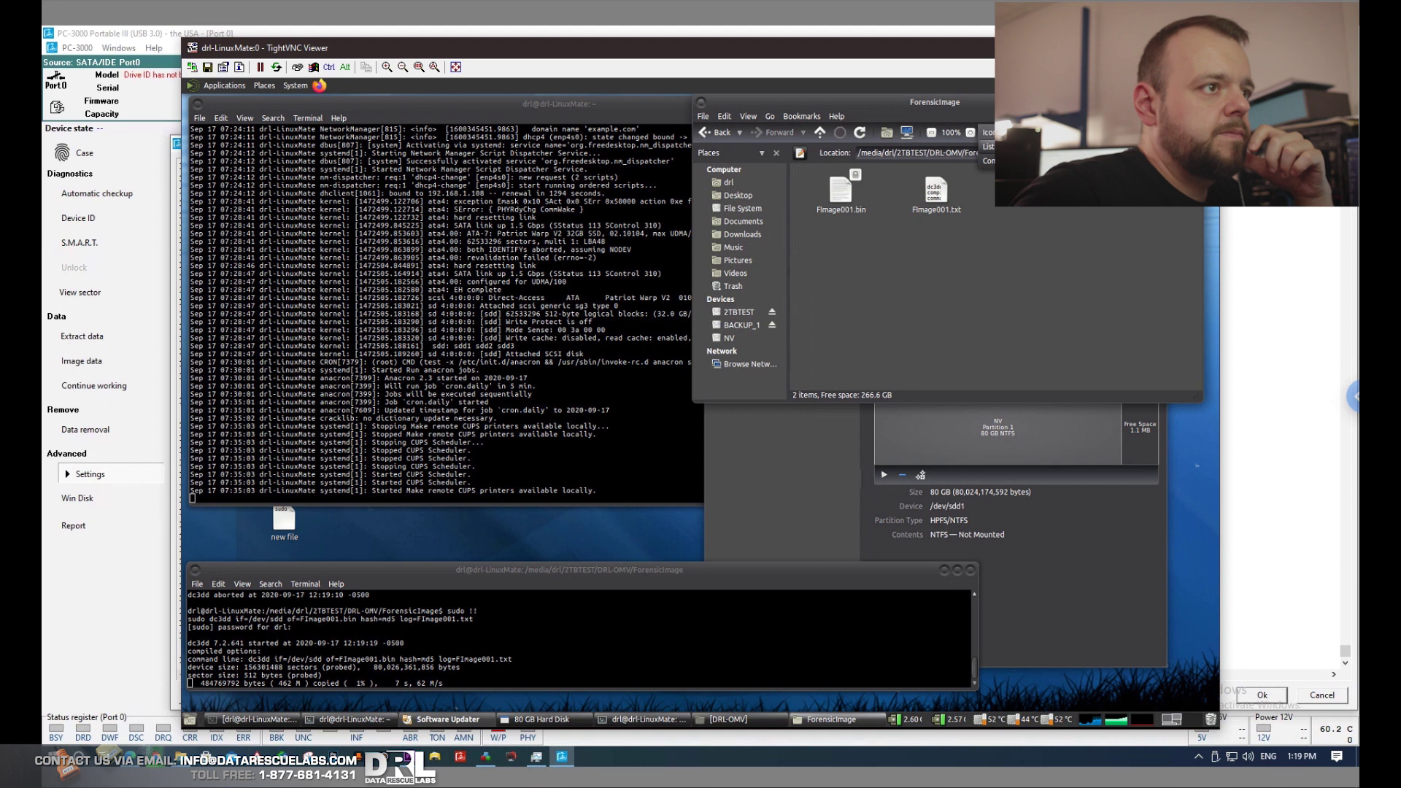
pyautogui.click(988, 146)
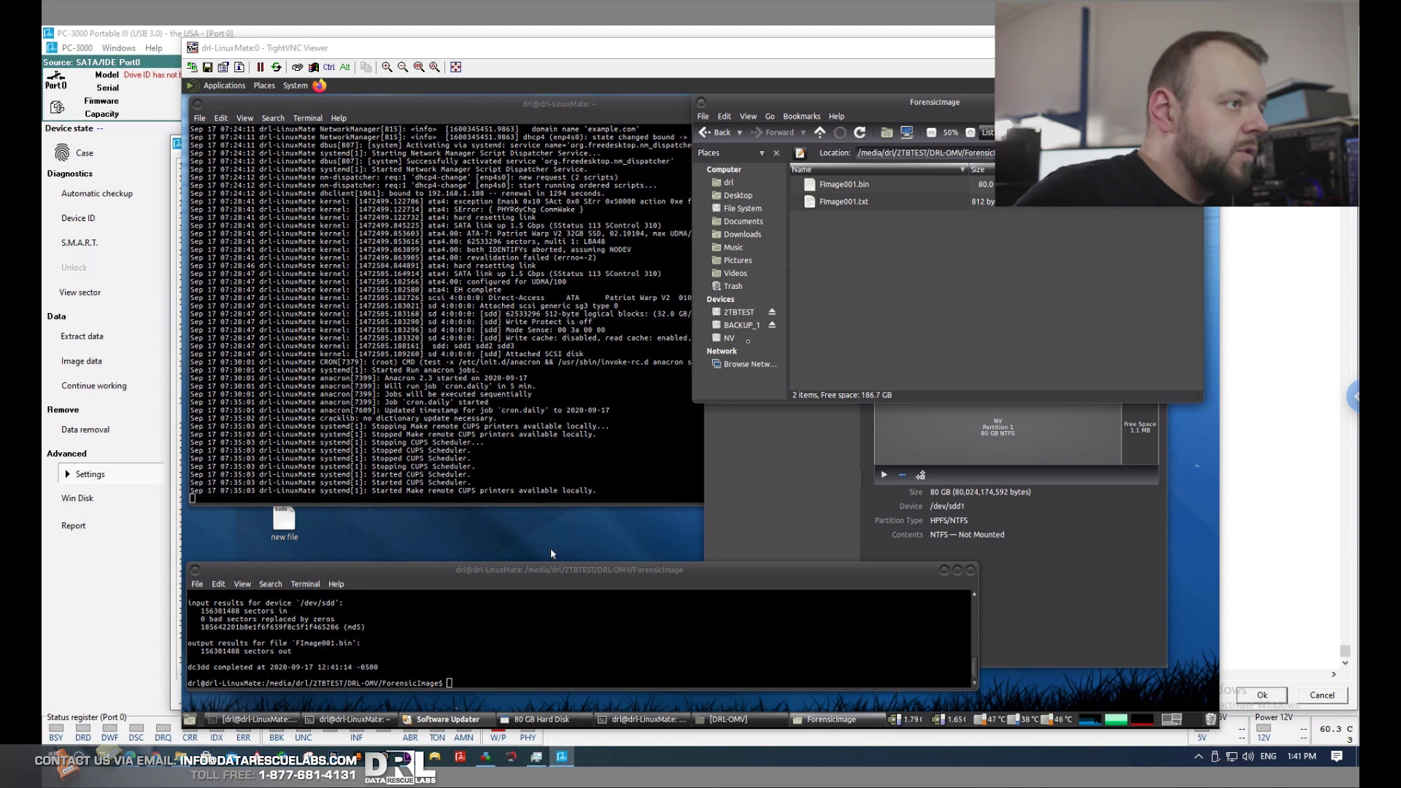
# Step: Open FImage001.txt in Pluma, select its MD5 line, and bring back the PC-3000 log
pyautogui.doubleClick(885, 203)
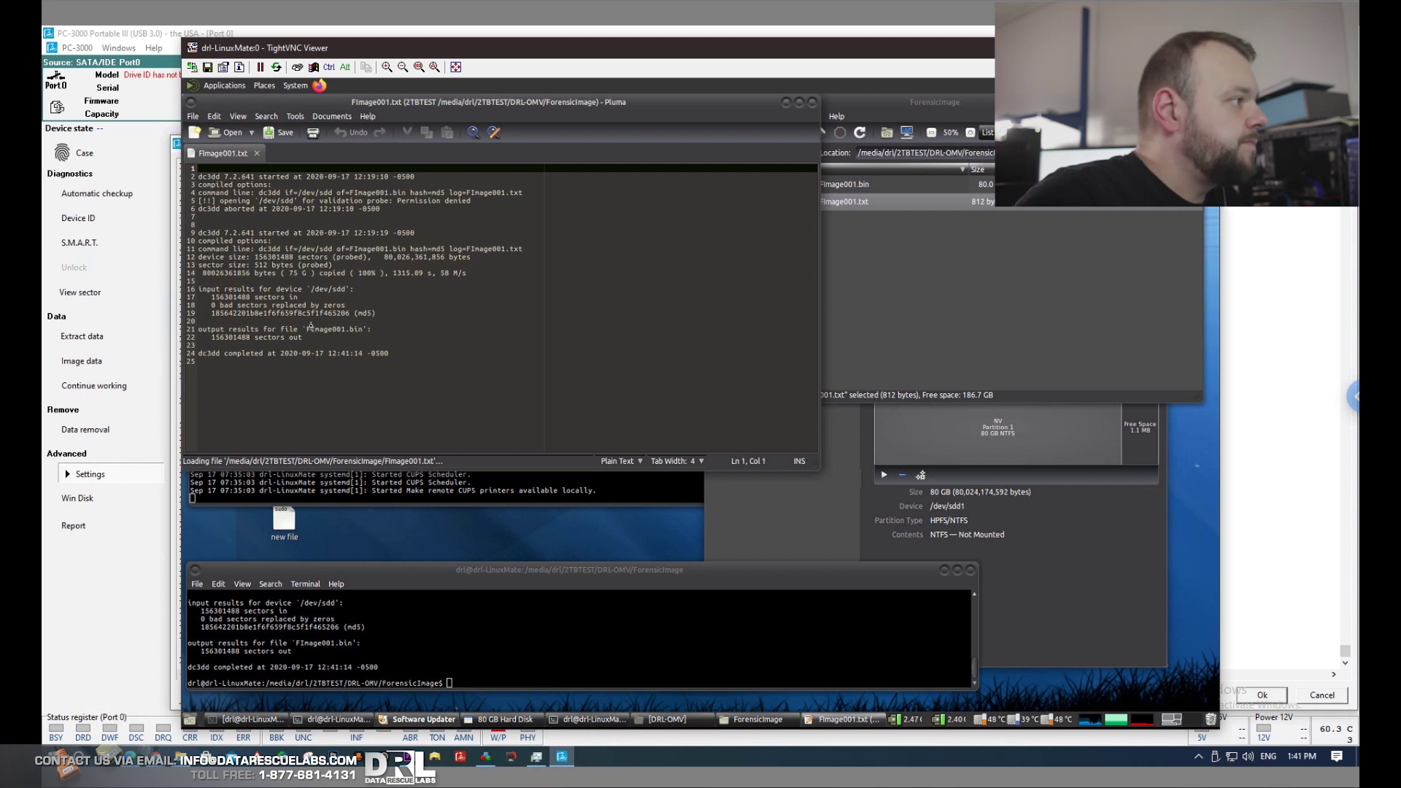
pyautogui.moveTo(211, 313); pyautogui.dragTo(380, 314)
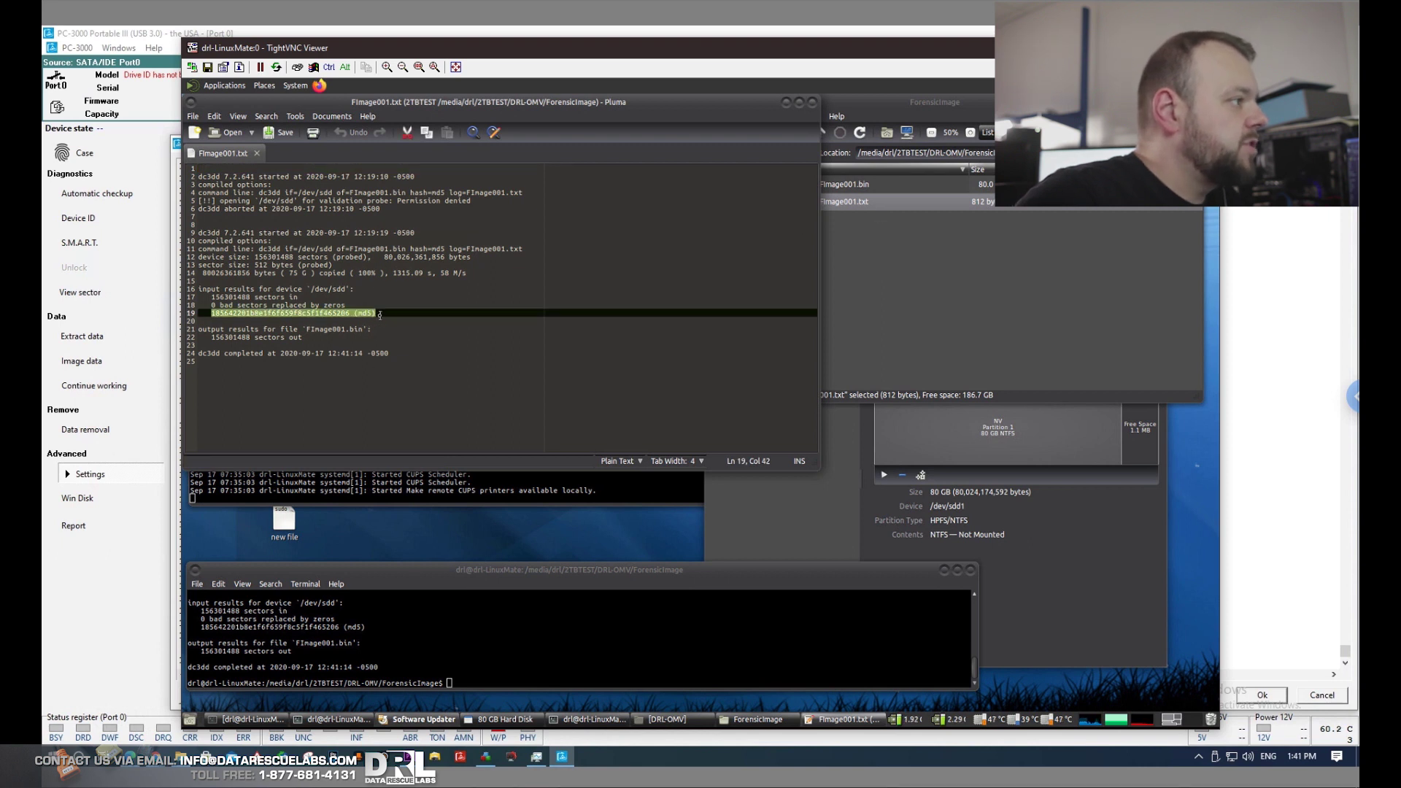
pyautogui.click(158, 34)
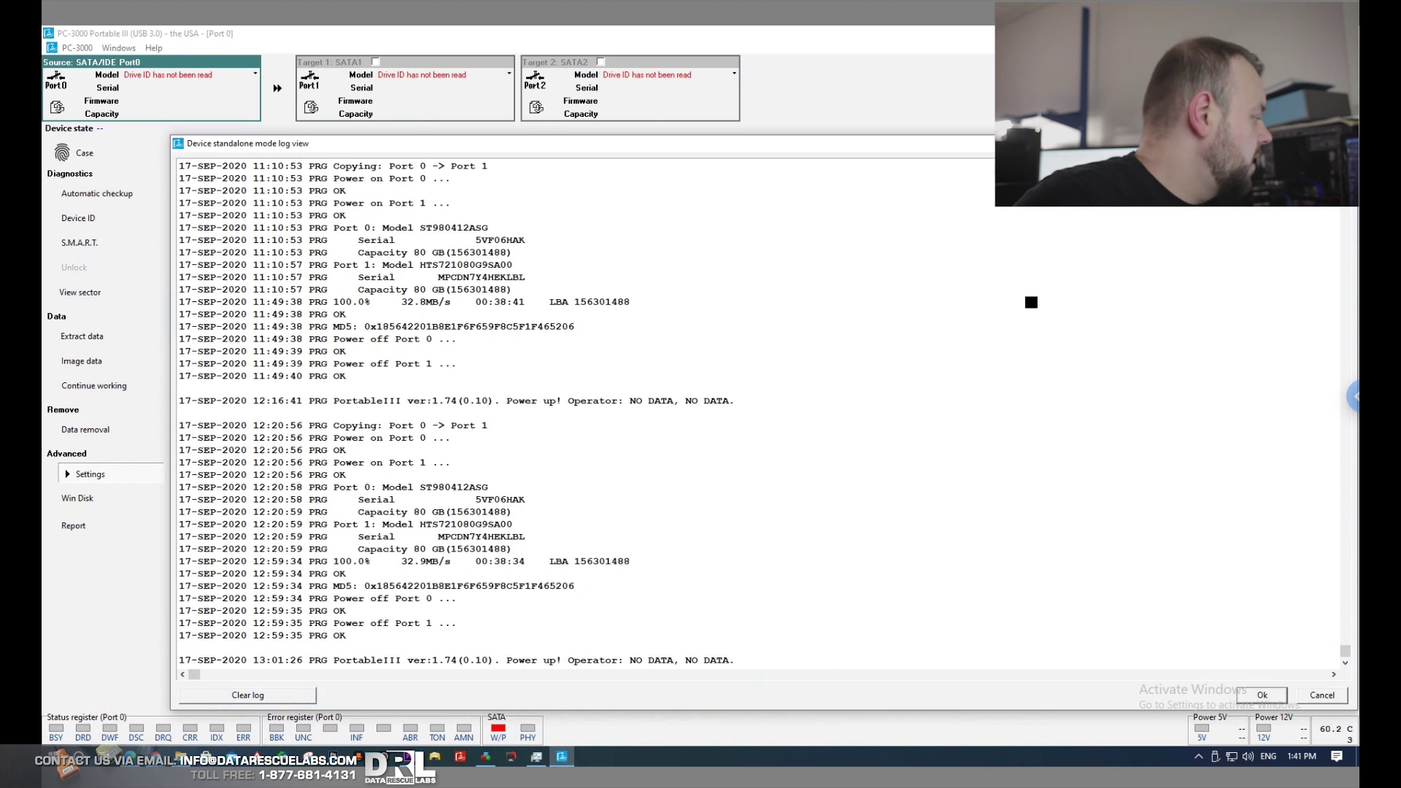
# Step: Return to the remote Linux desktop after comparing the MD5 hashes
pyautogui.hotkey('alt', 'Tab')
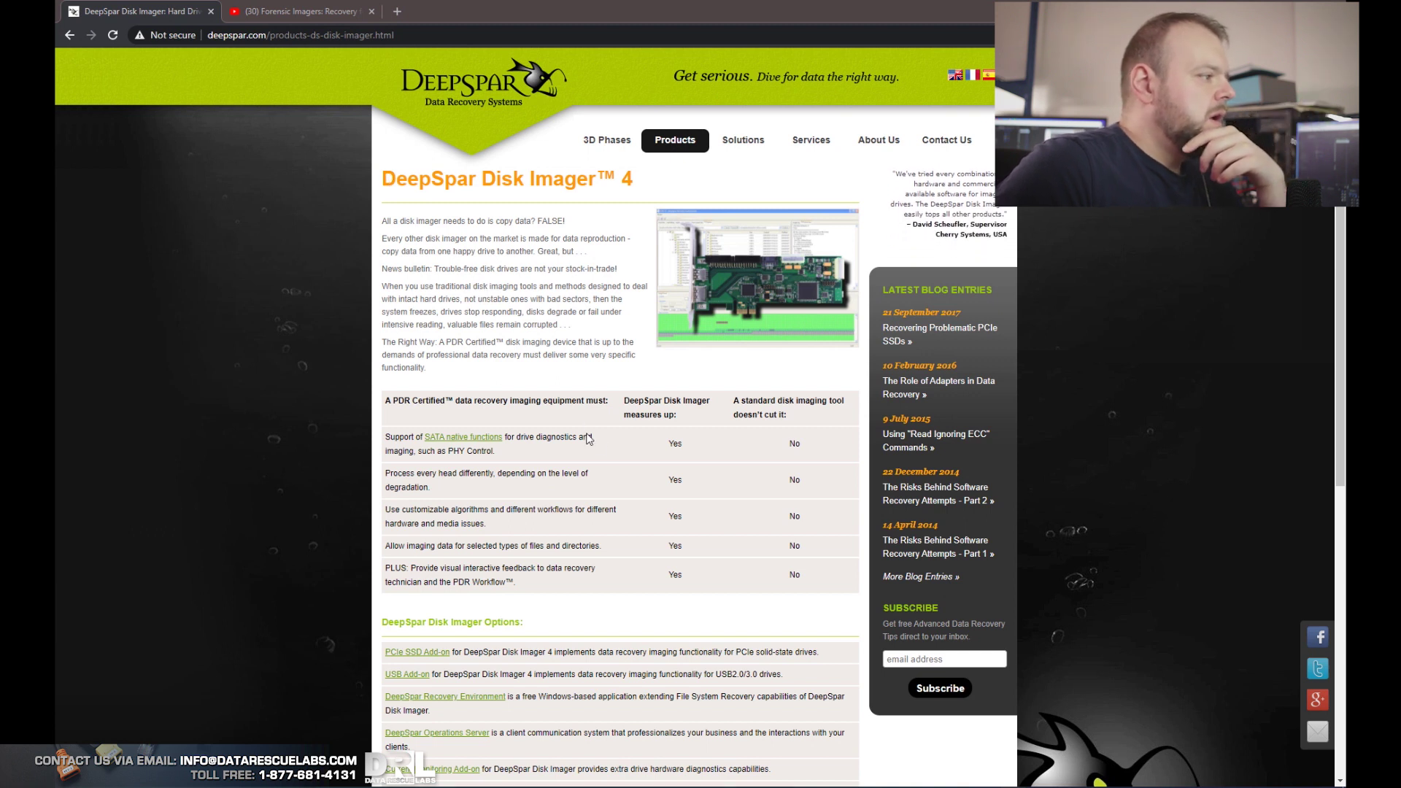
pyautogui.scroll(-5, 588, 437)
pyautogui.scroll(4, 587, 438)
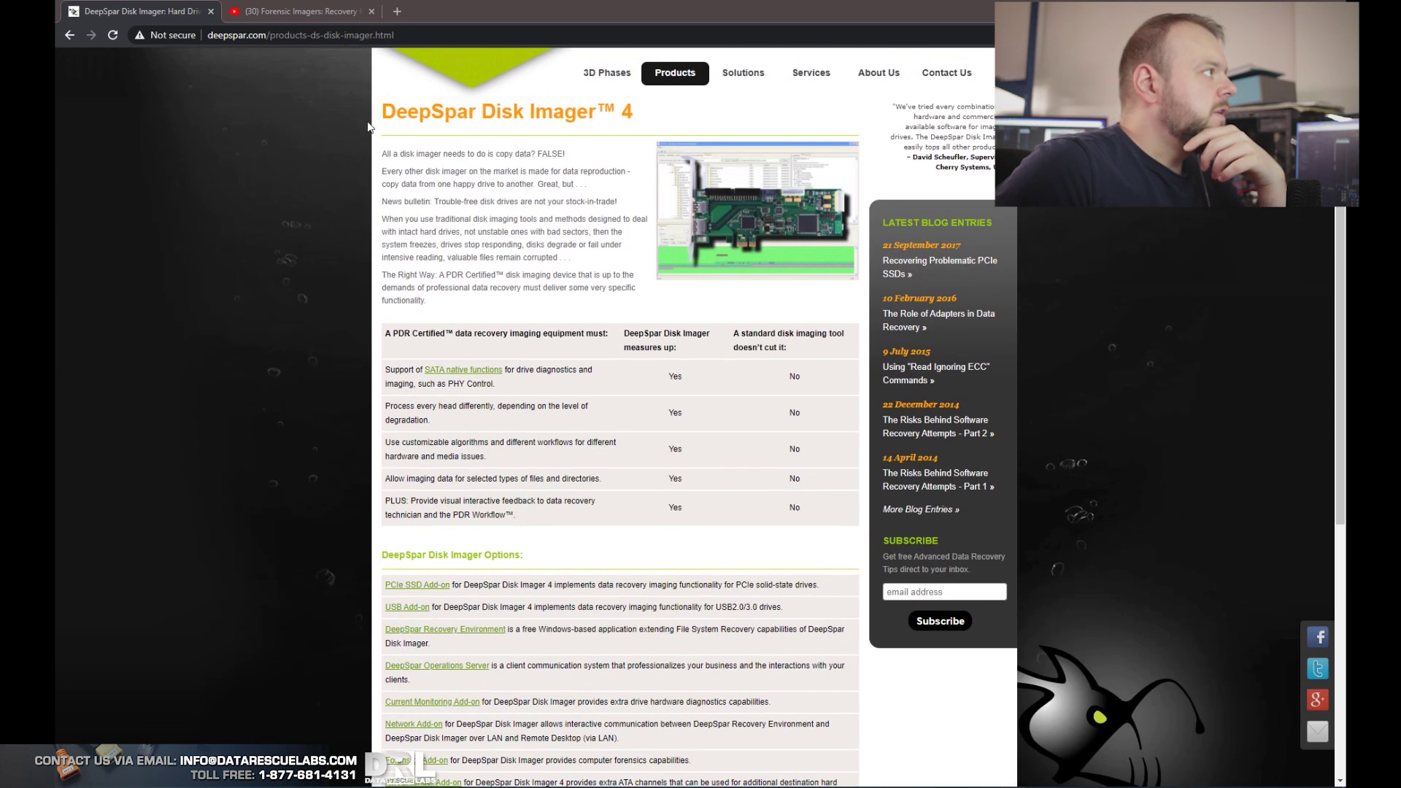
pyautogui.click(303, 12)
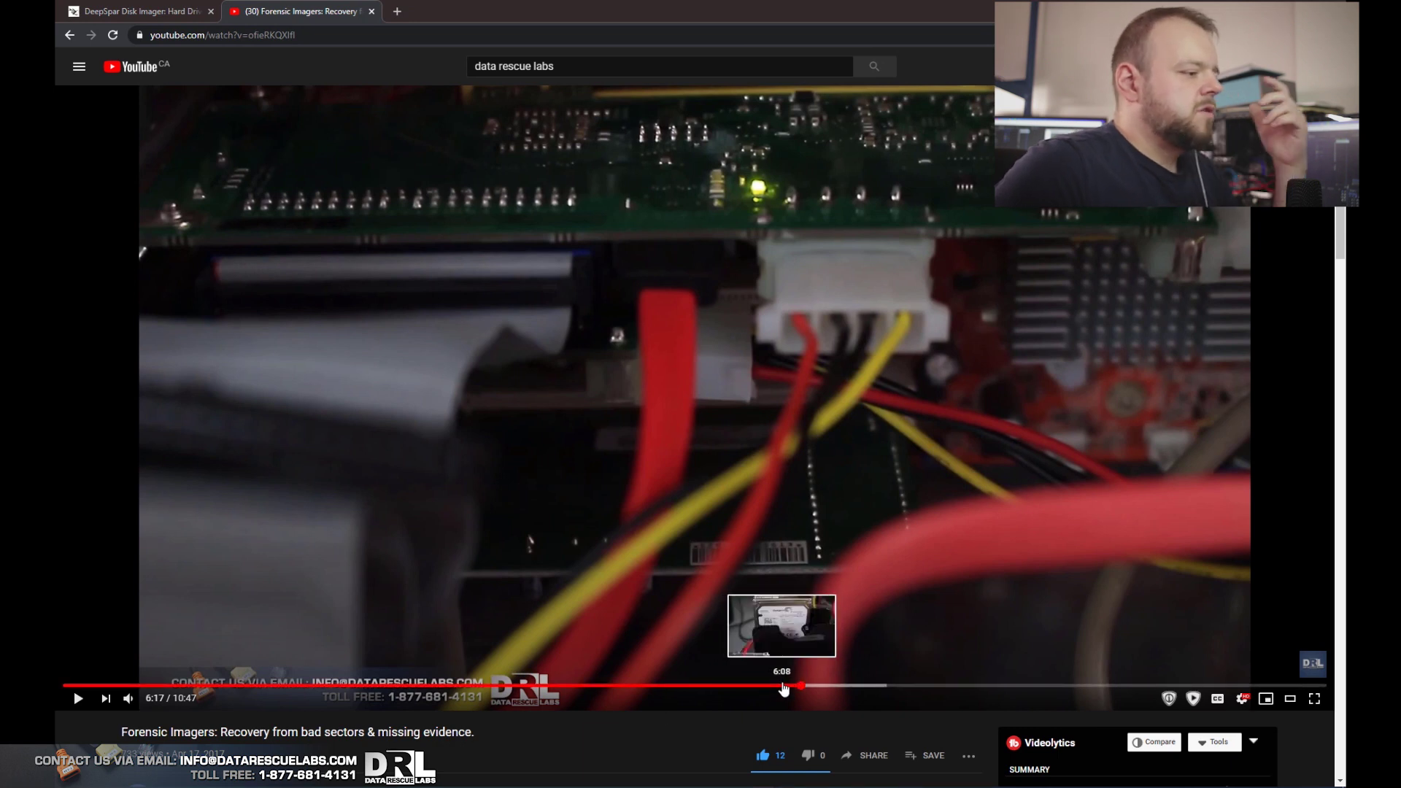
pyautogui.click(783, 687)
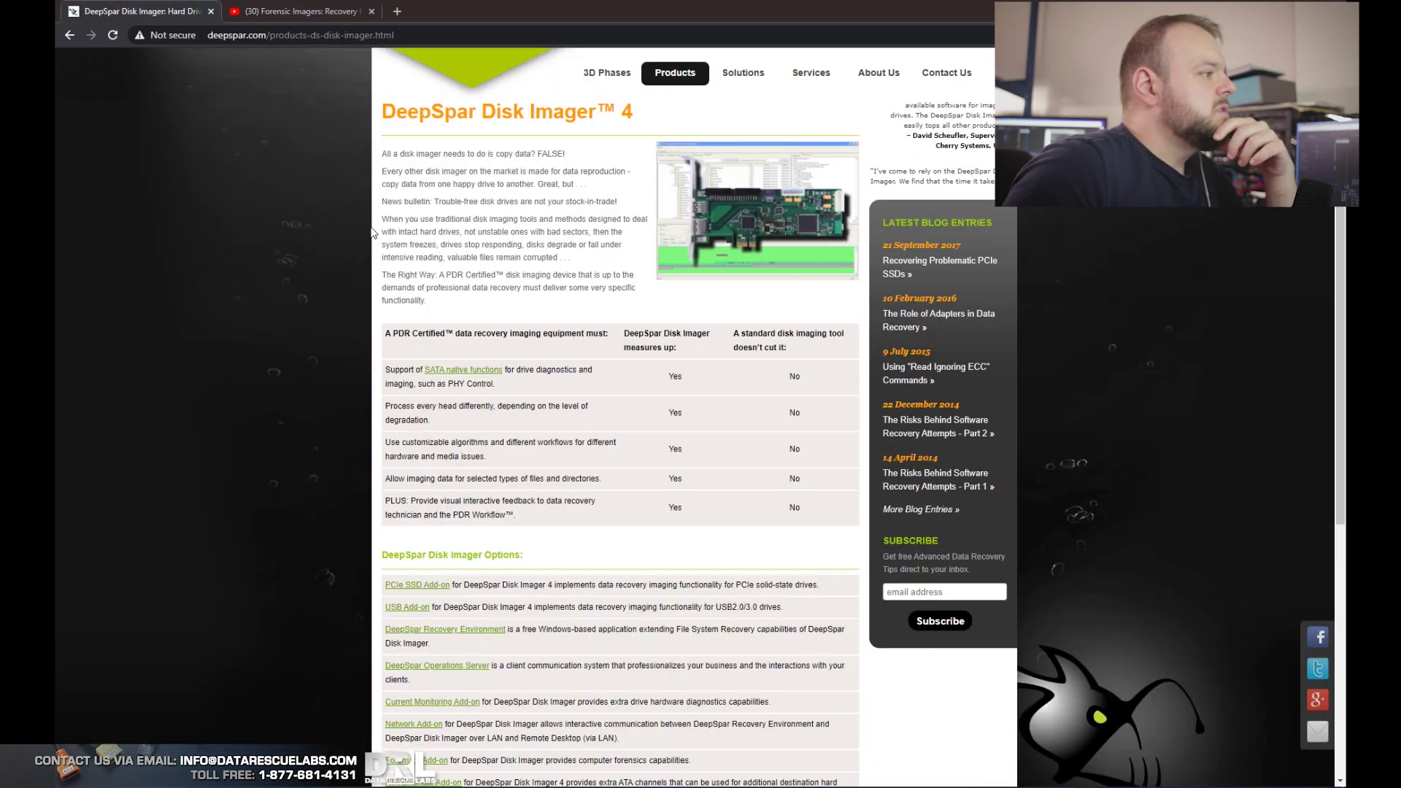
pyautogui.click(156, 11)
pyautogui.scroll(-2, 641, 461)
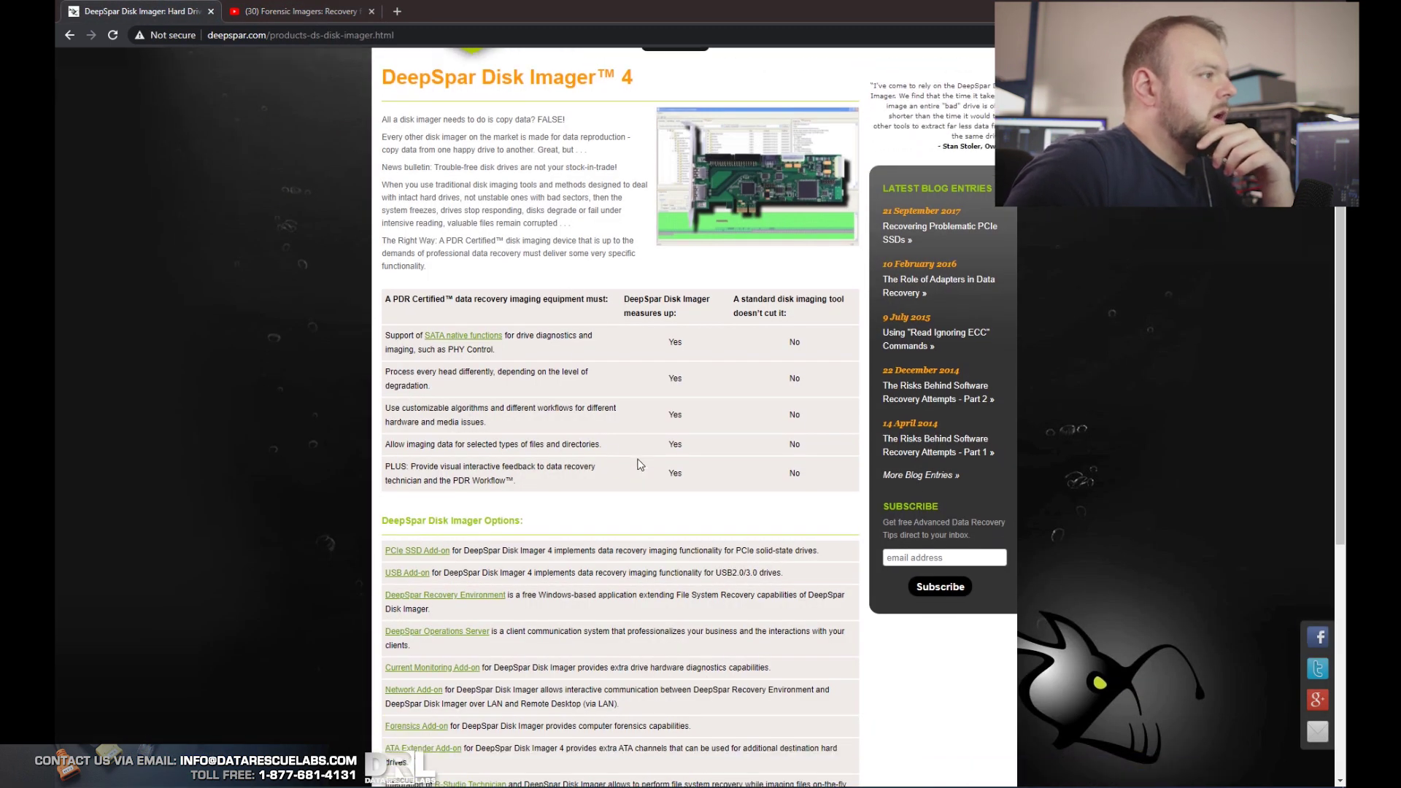
pyautogui.scroll(-1, 641, 461)
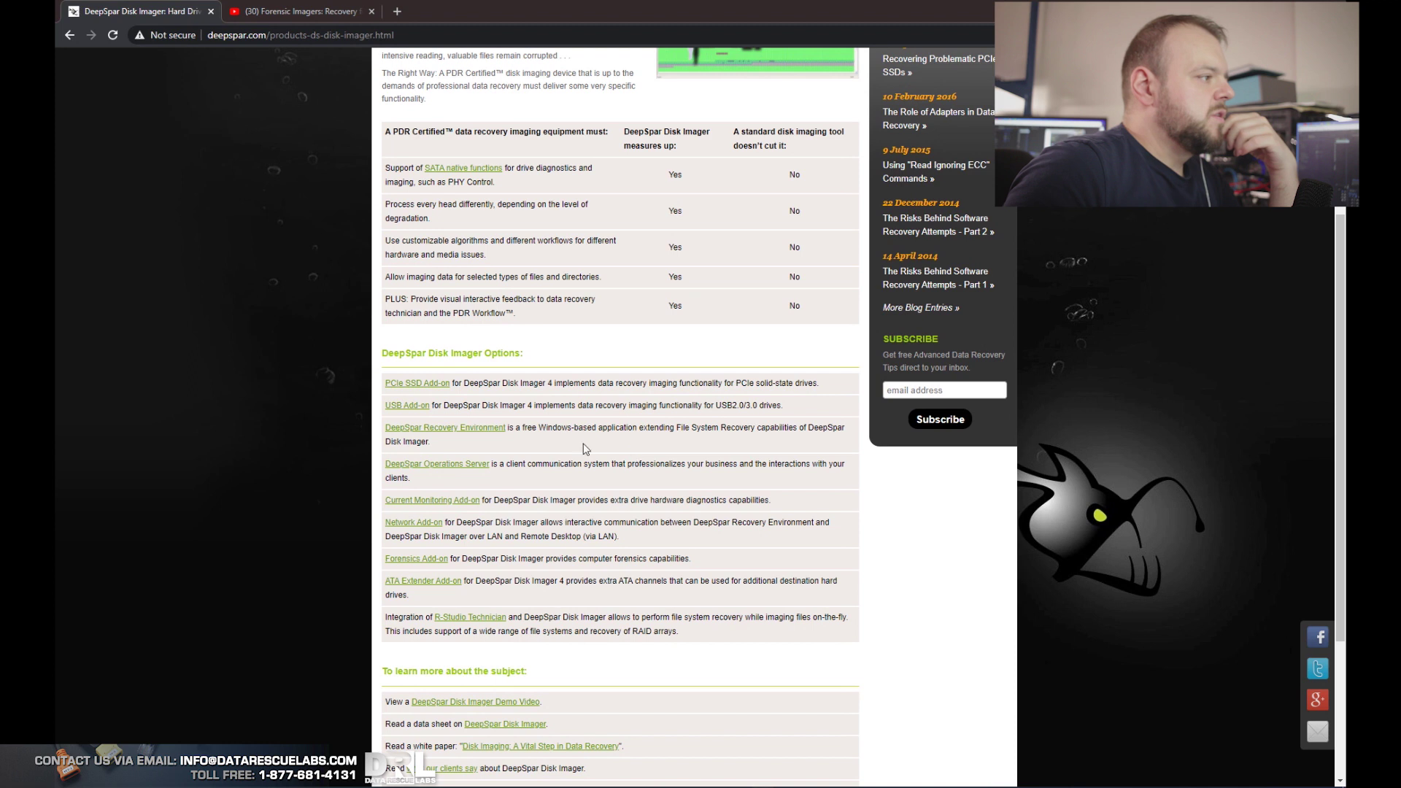
pyautogui.scroll(2, 619, 381)
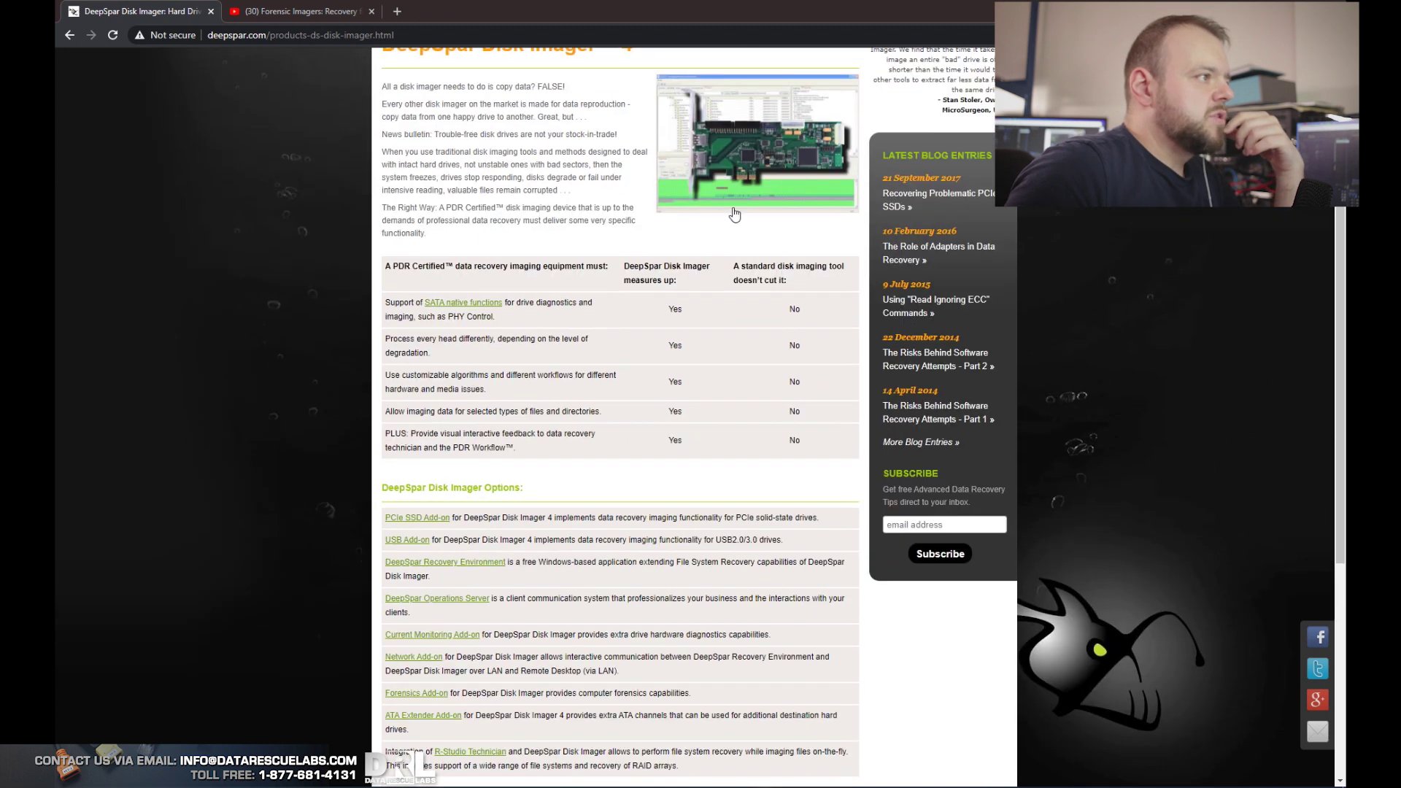
pyautogui.click(733, 163)
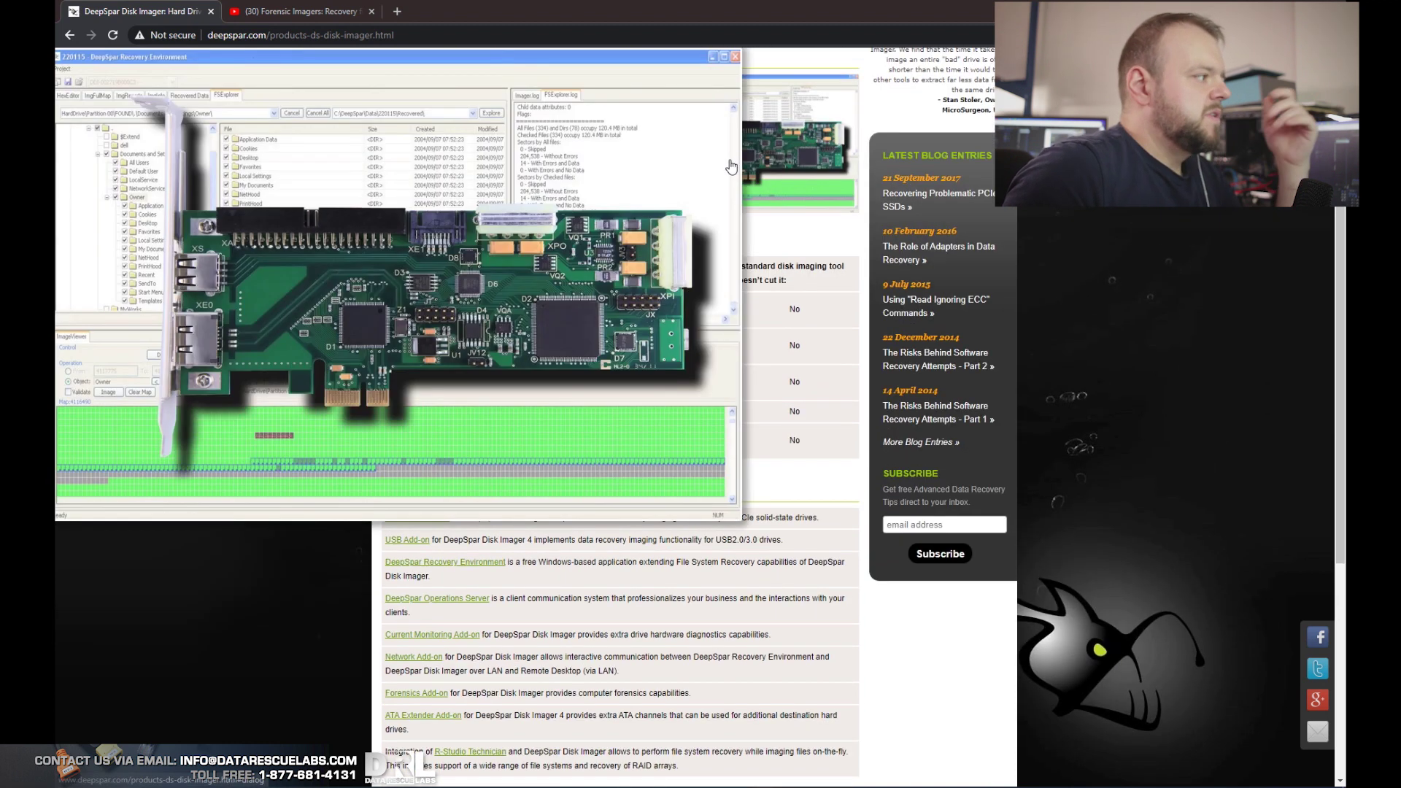
pyautogui.click(713, 194)
pyautogui.scroll(-2, 591, 542)
pyautogui.scroll(-2, 590, 542)
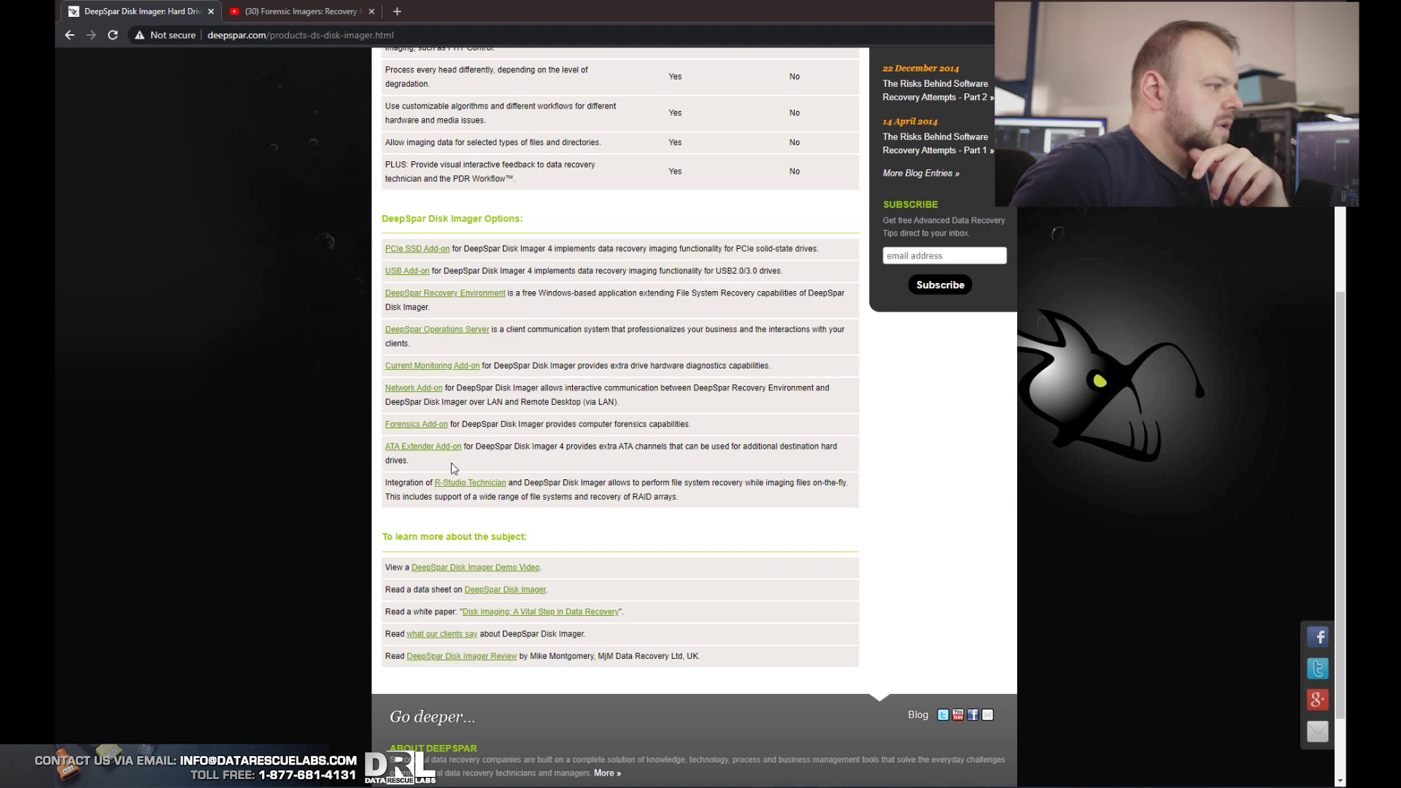
pyautogui.scroll(2, 507, 492)
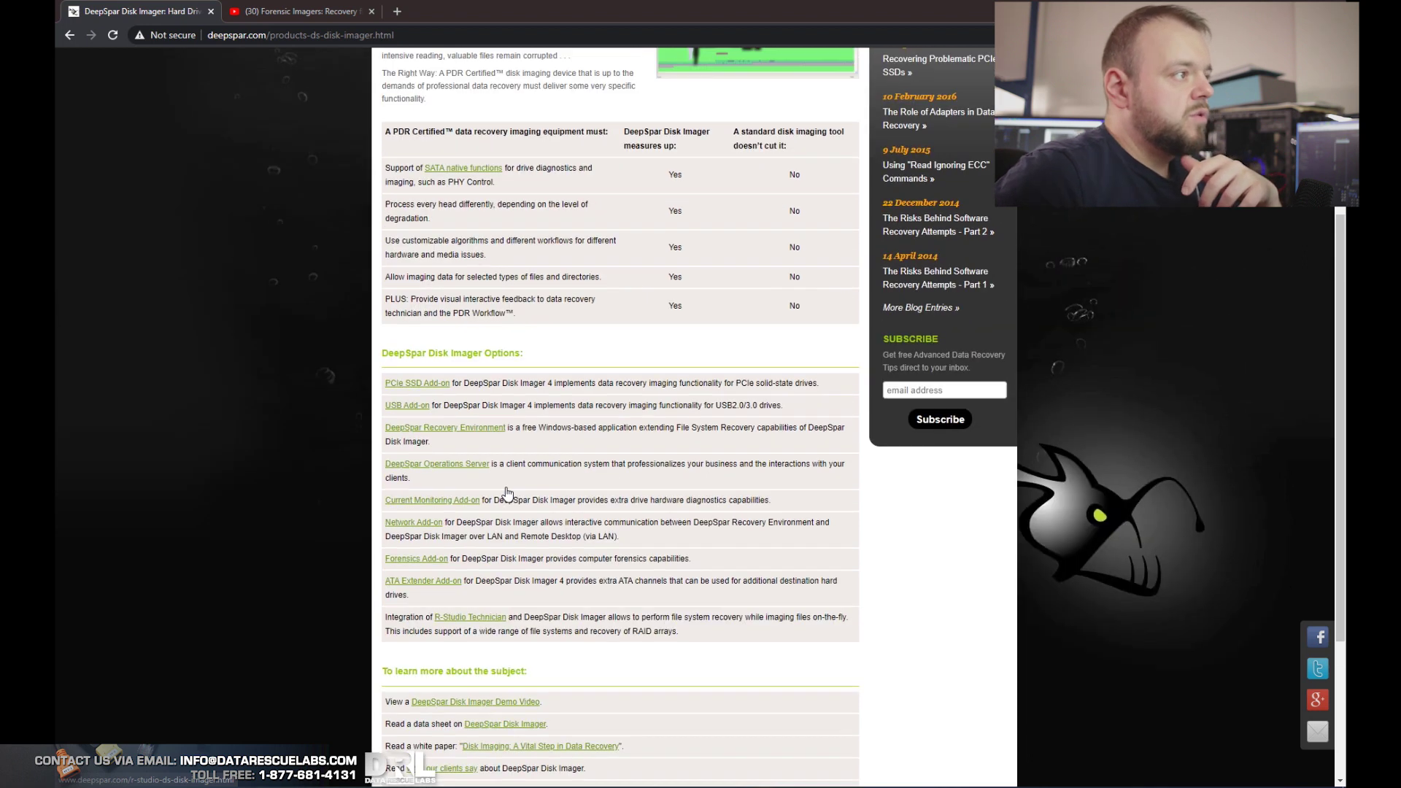
pyautogui.scroll(1, 506, 487)
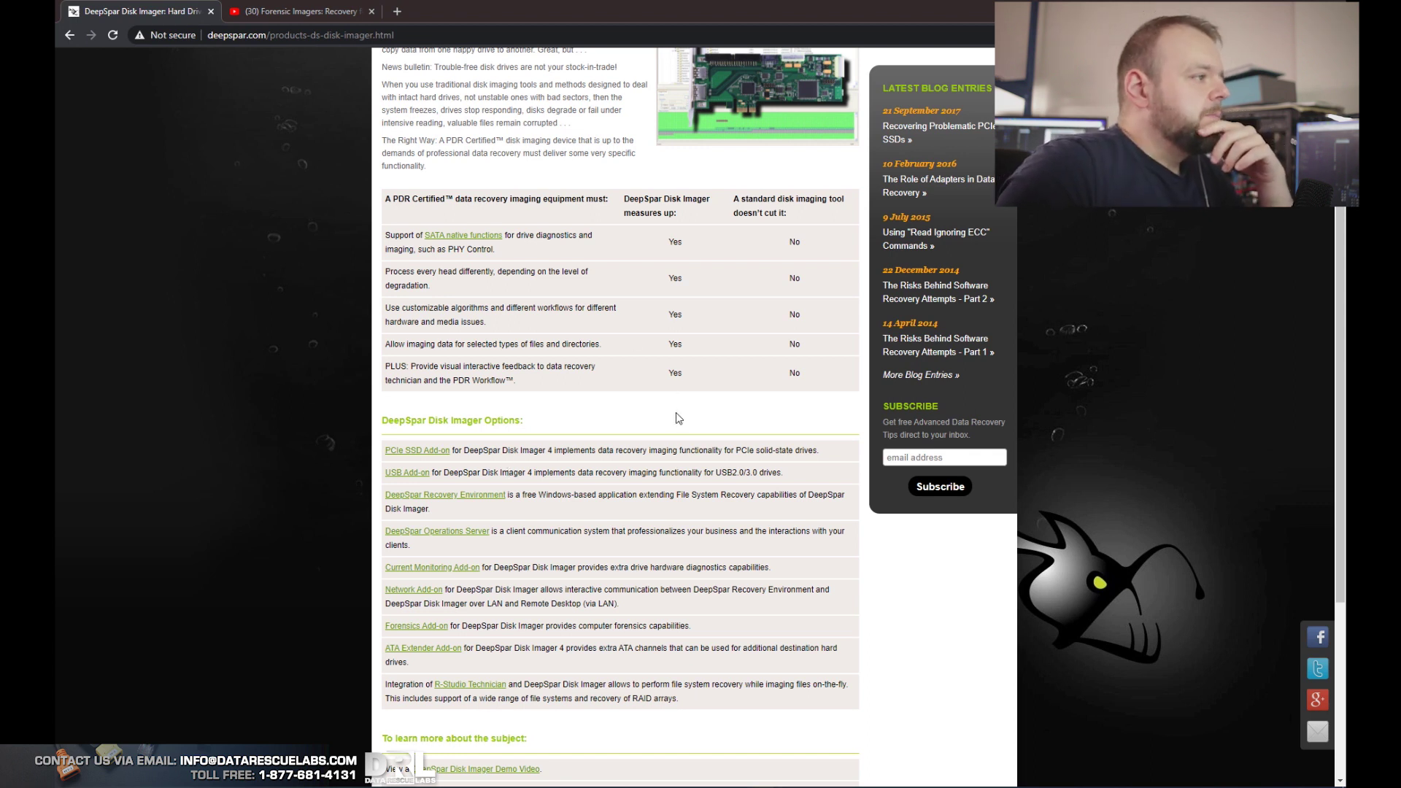
pyautogui.scroll(3, 679, 418)
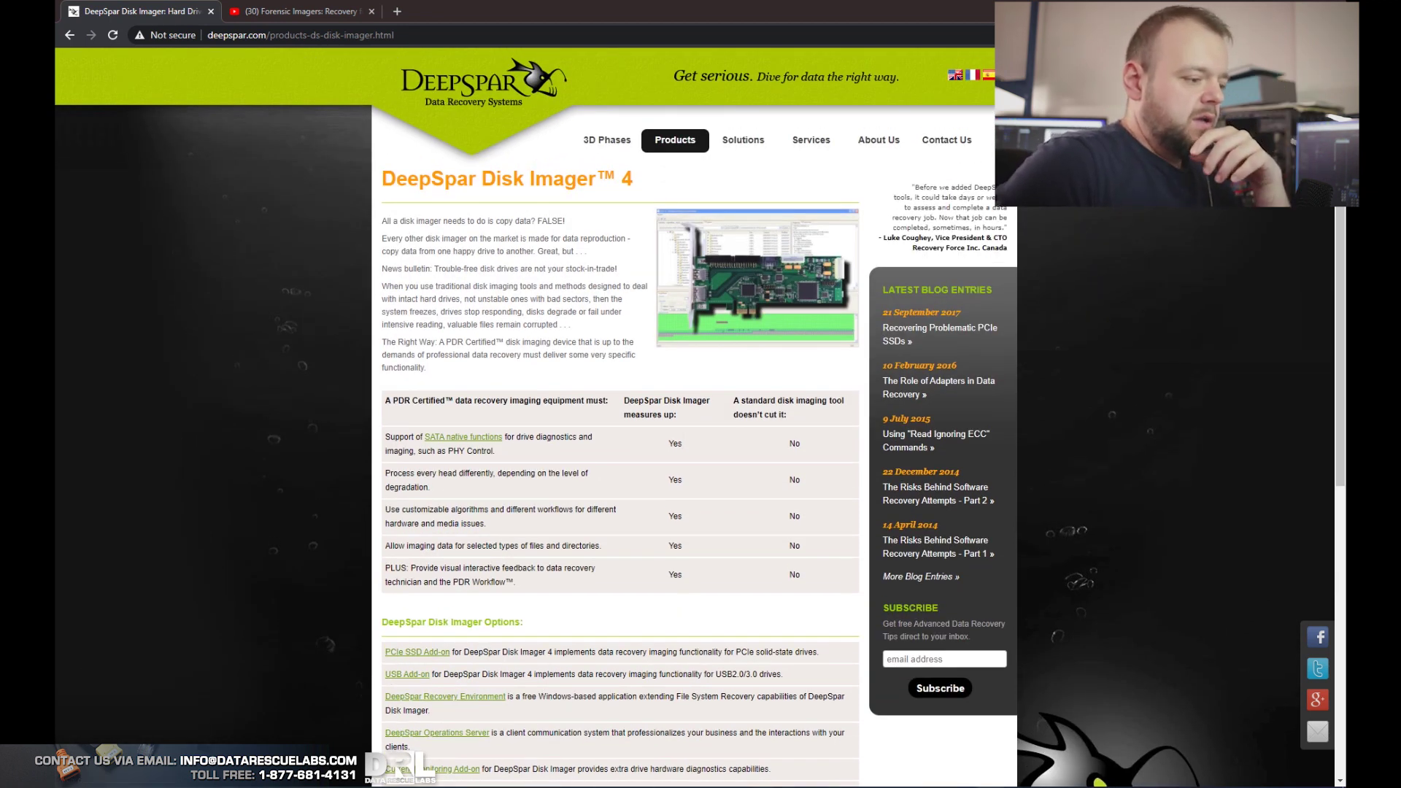
pyautogui.click(989, 784)
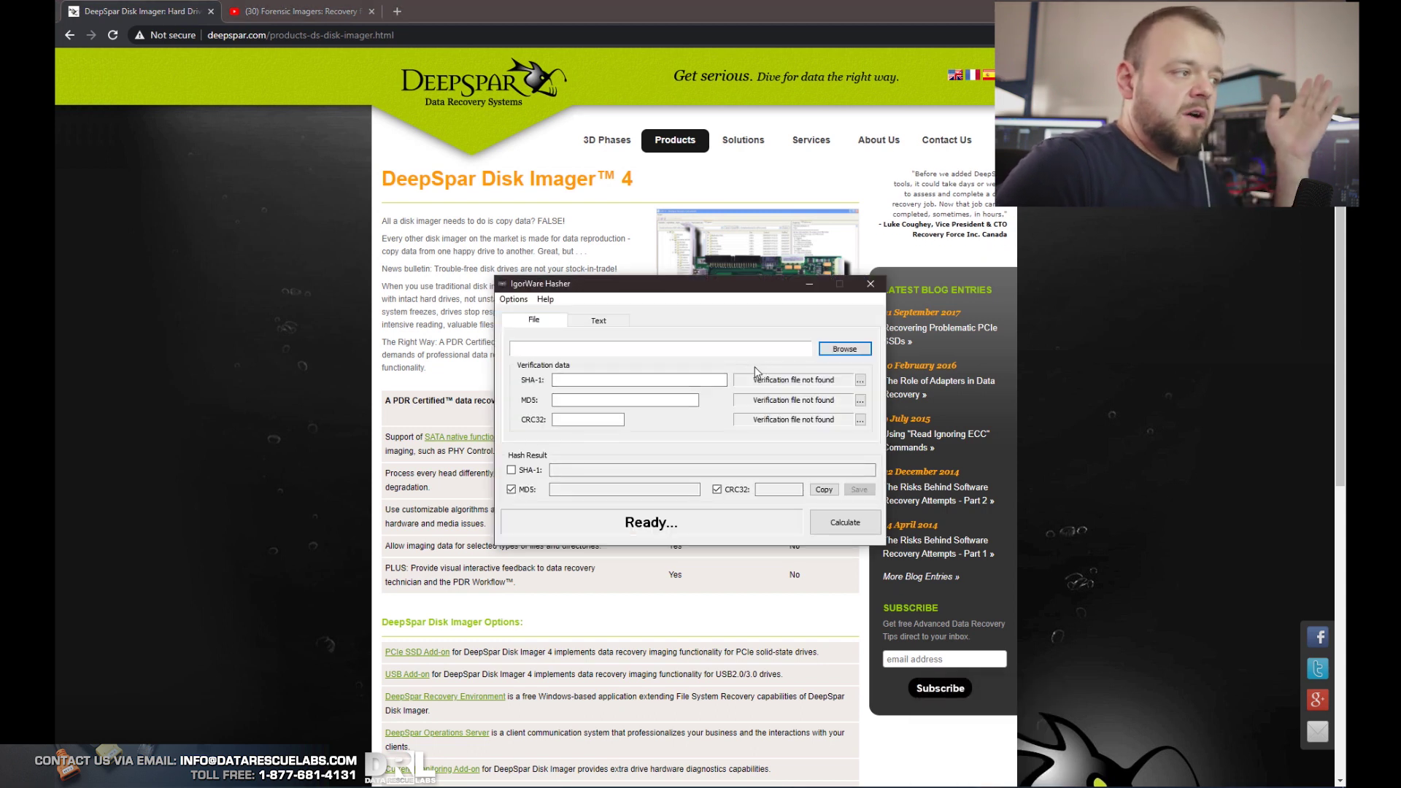
# Step: Load G:\ForensicImage\FImage001.bin into Hasher and calculate its MD5 and CRC32
pyautogui.click(845, 350)
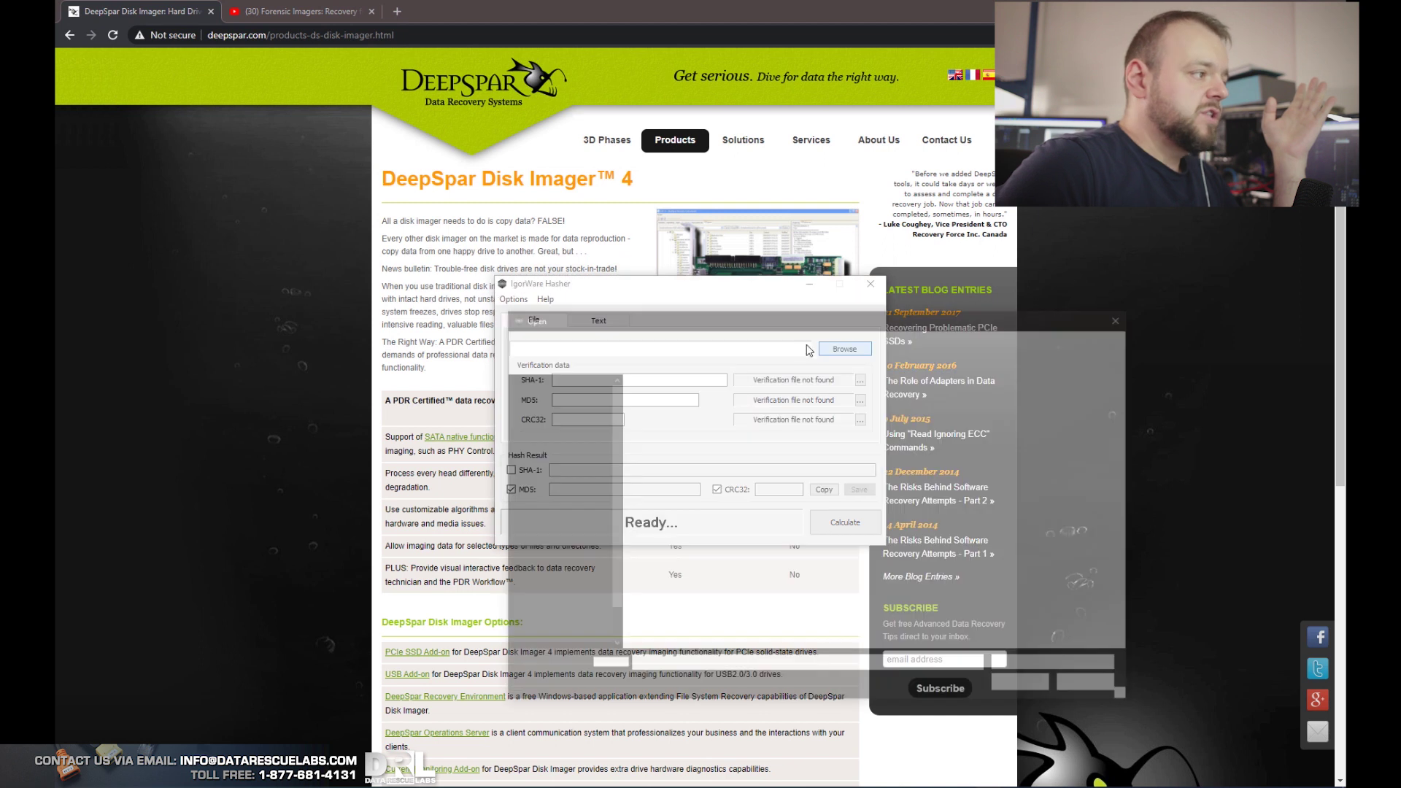
pyautogui.moveTo(688, 317); pyautogui.dragTo(775, 330)
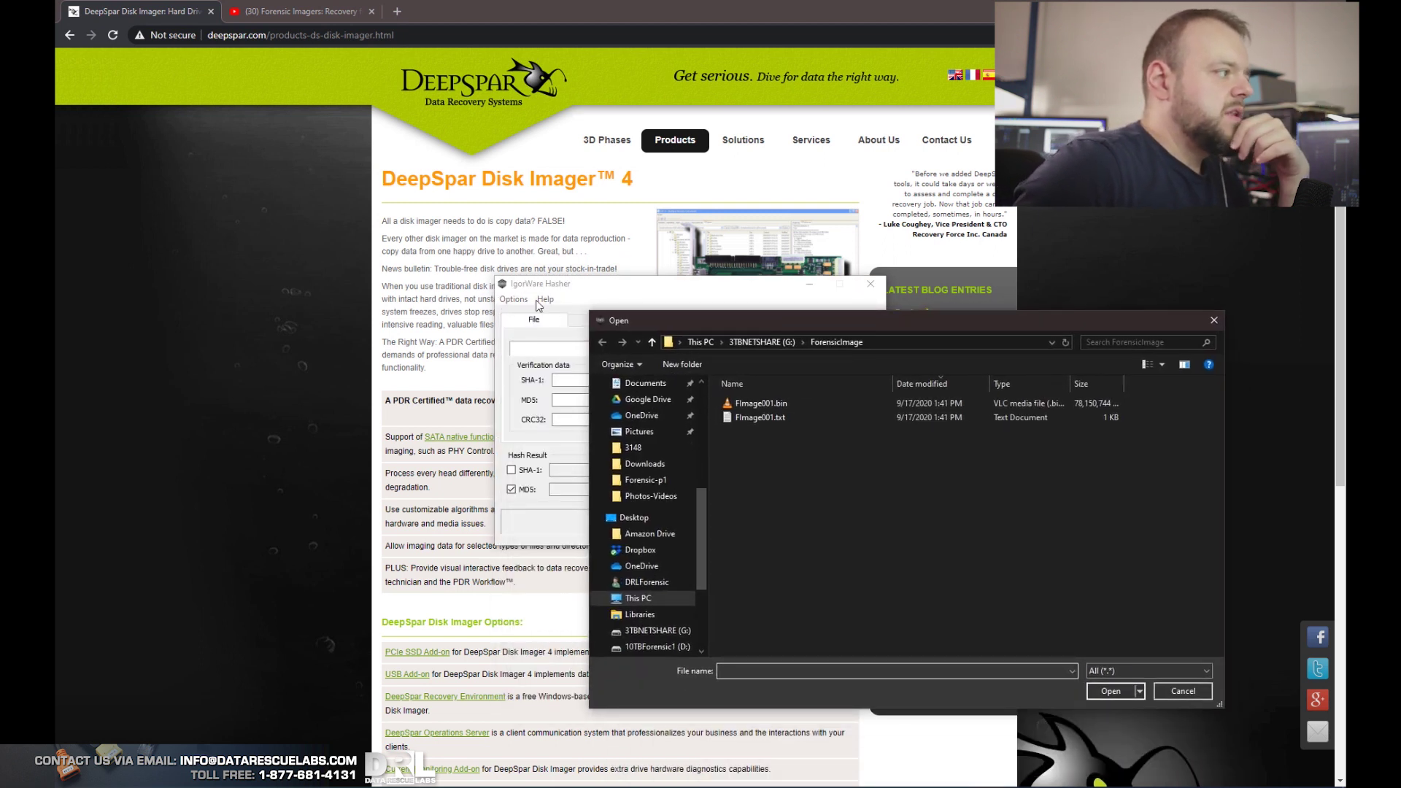
pyautogui.click(754, 403)
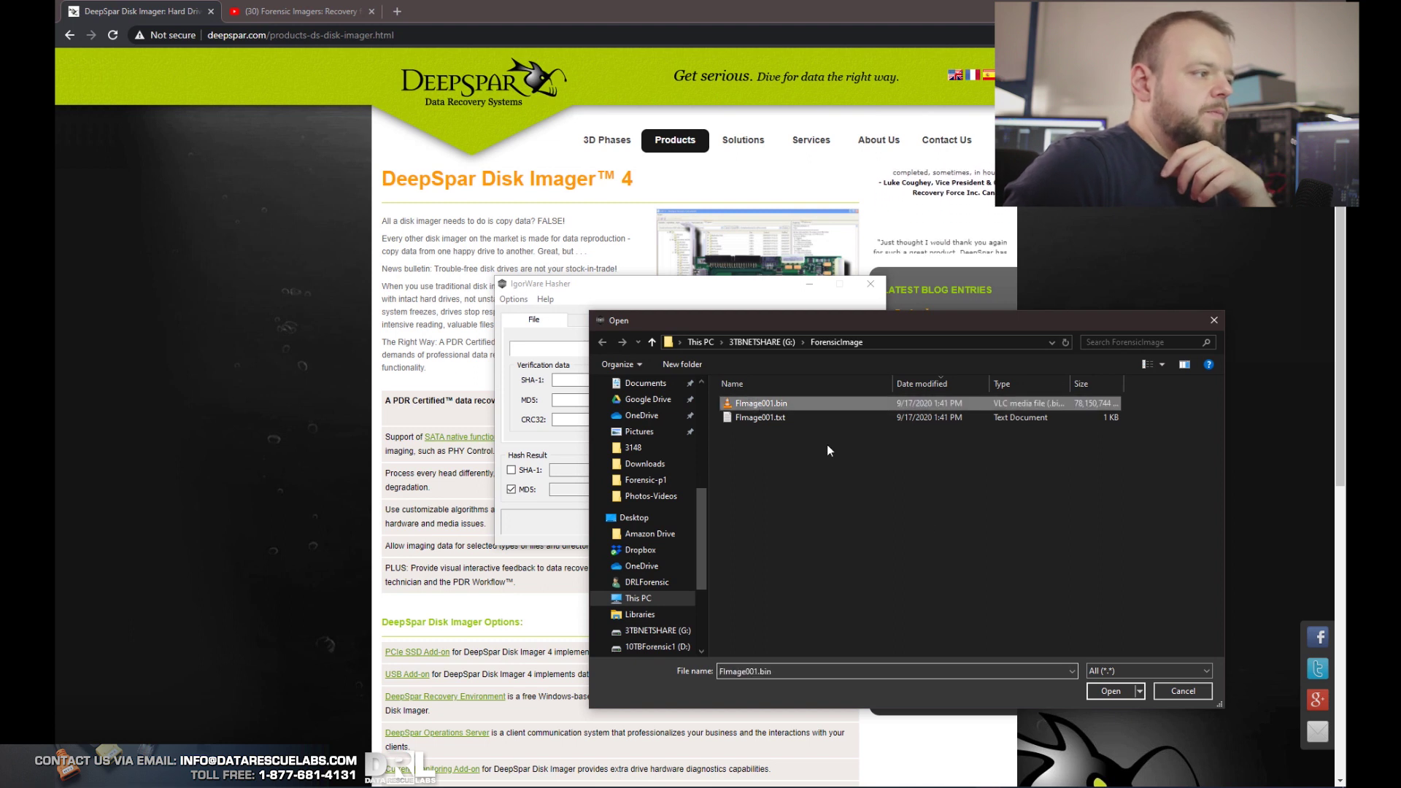
pyautogui.click(1111, 690)
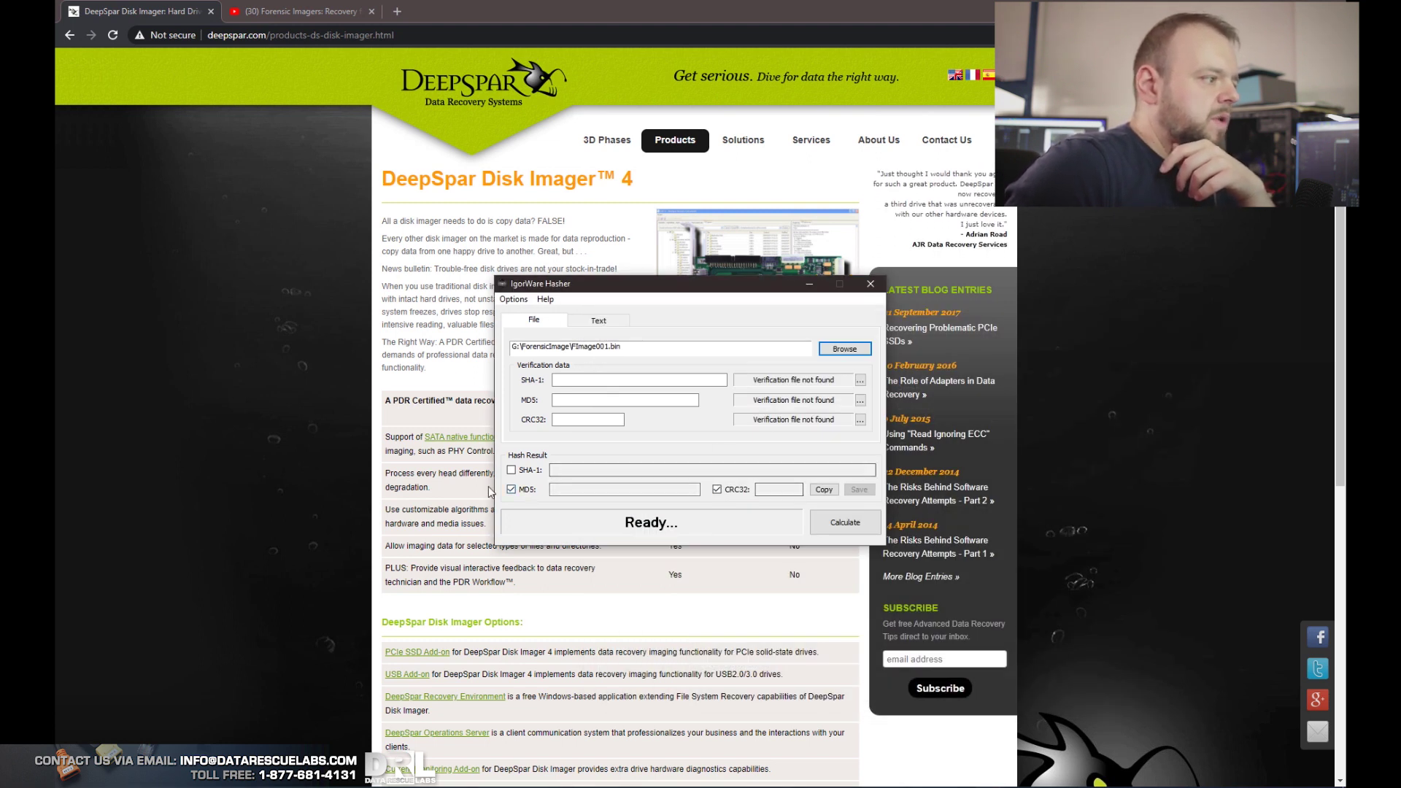
pyautogui.click(843, 522)
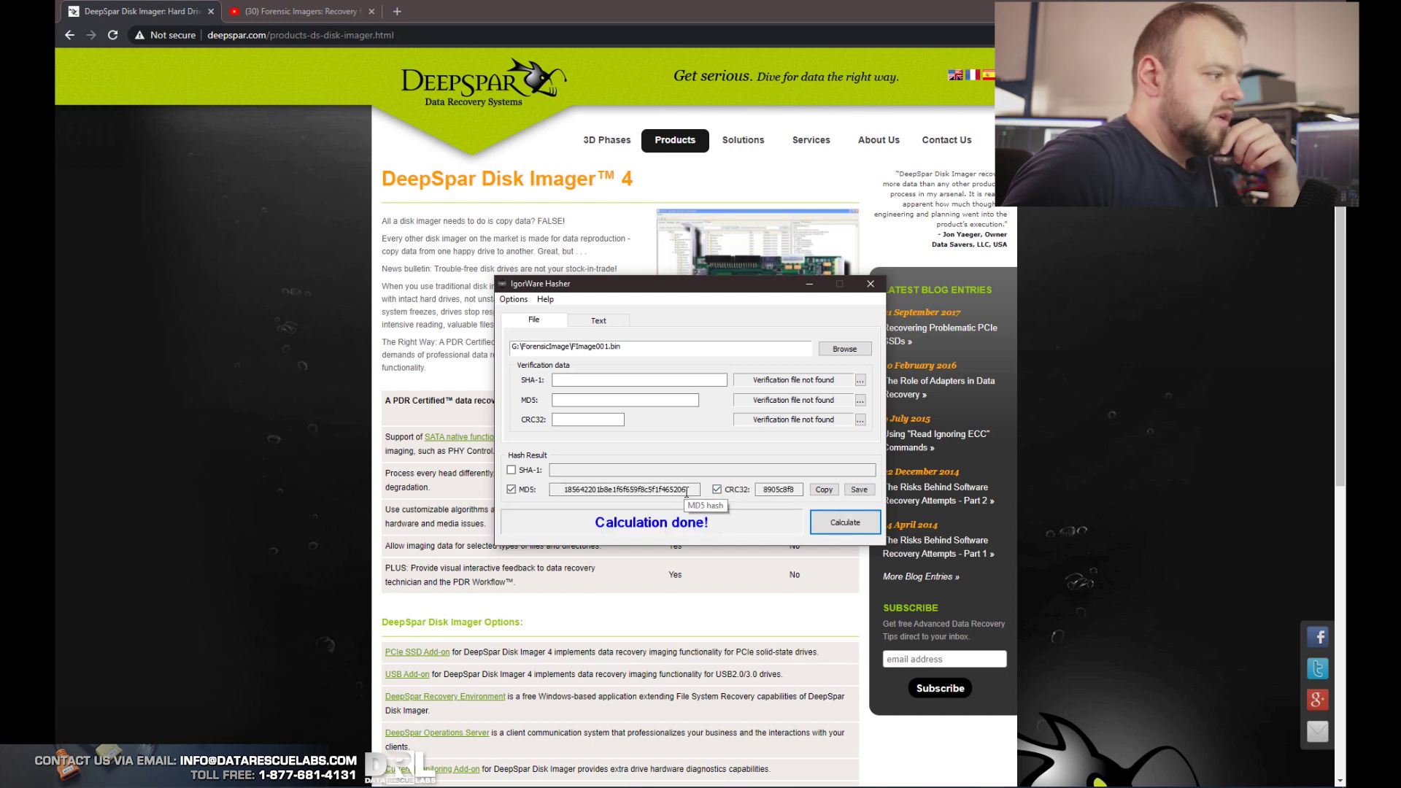
# Step: Select the matching MD5 hash in Hasher, then bring the DeepSpar Disk Imager 4 page forward
pyautogui.moveTo(679, 493); pyautogui.dragTo(560, 492)
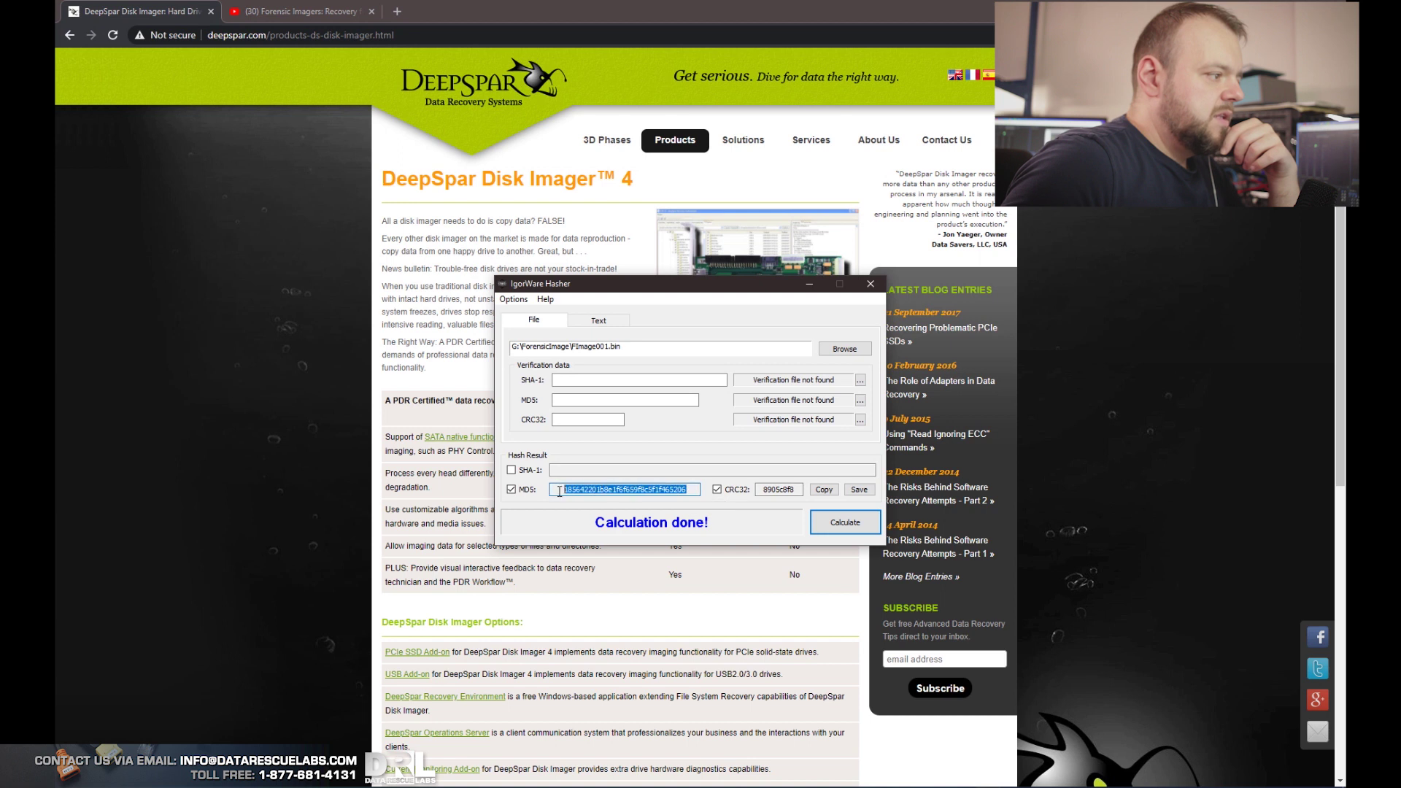
pyautogui.click(674, 551)
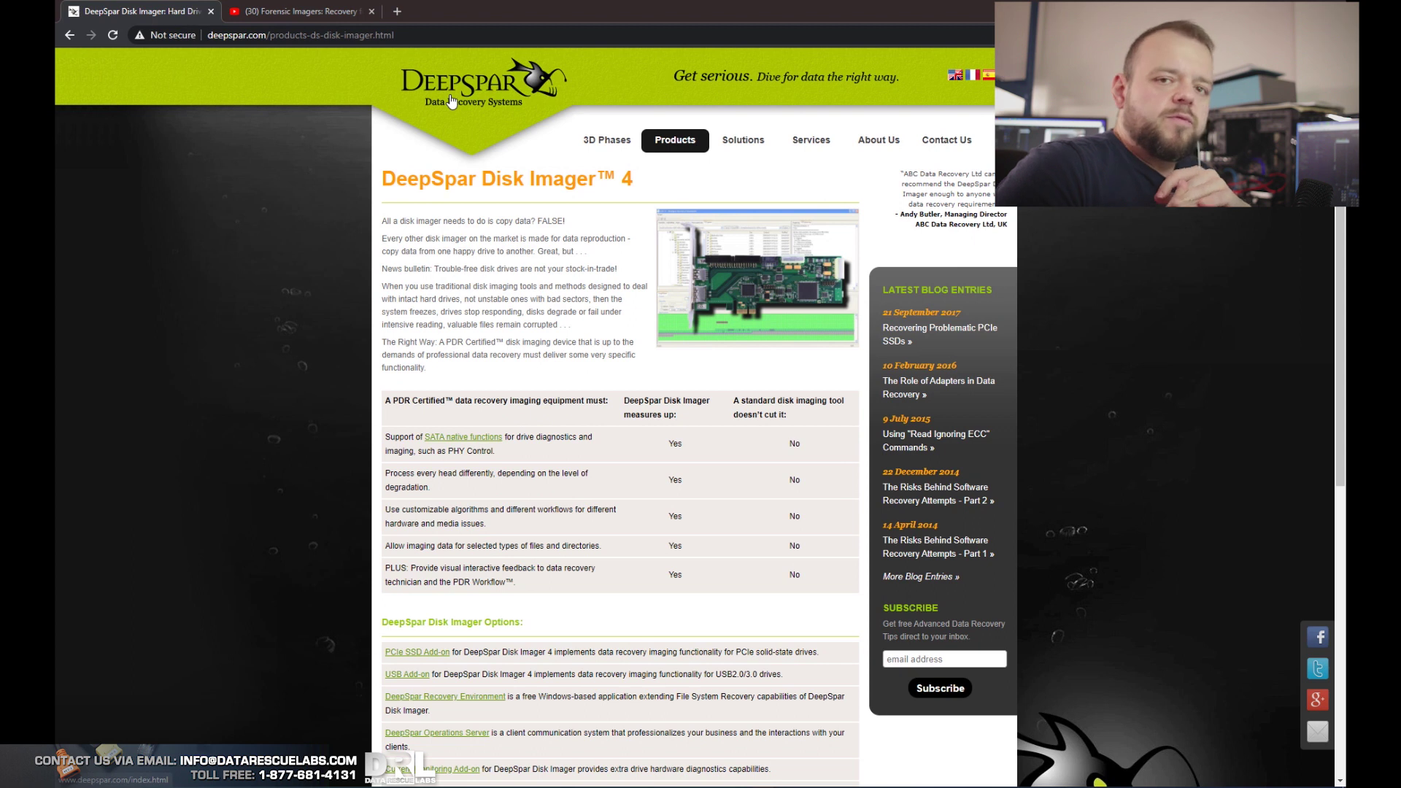